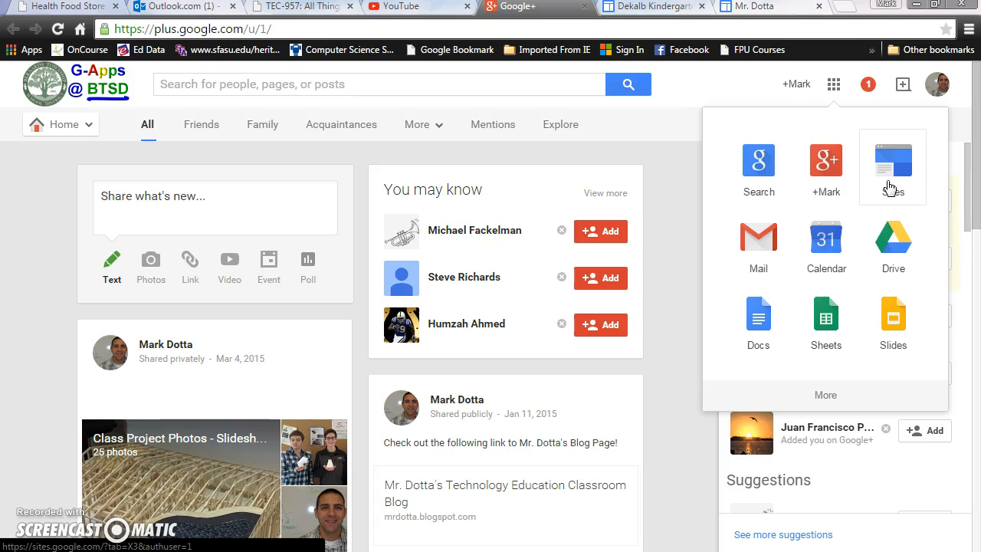
# Step: Open the new-site form in Google Sites and browse the public Schools & education templates in the gallery
pyautogui.click(889, 188)
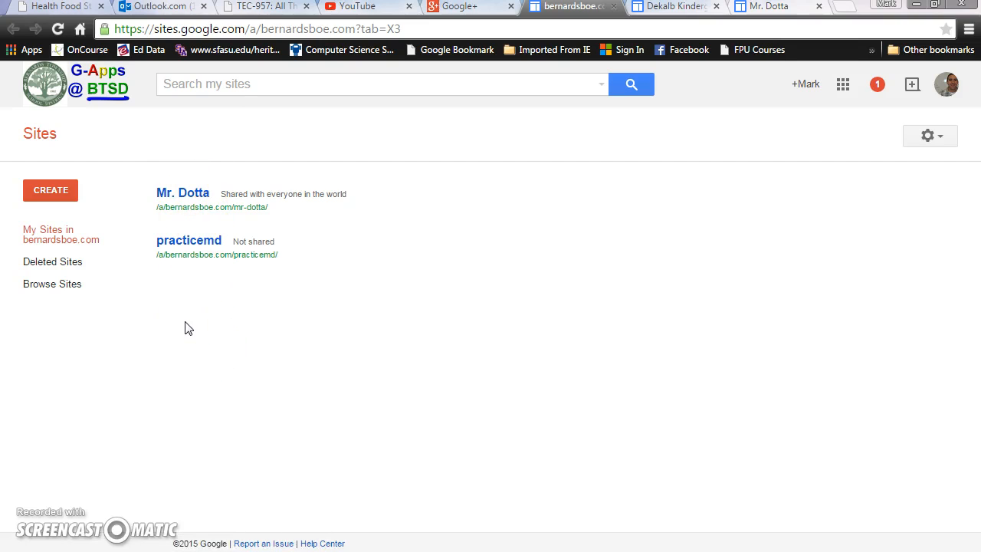
pyautogui.click(48, 192)
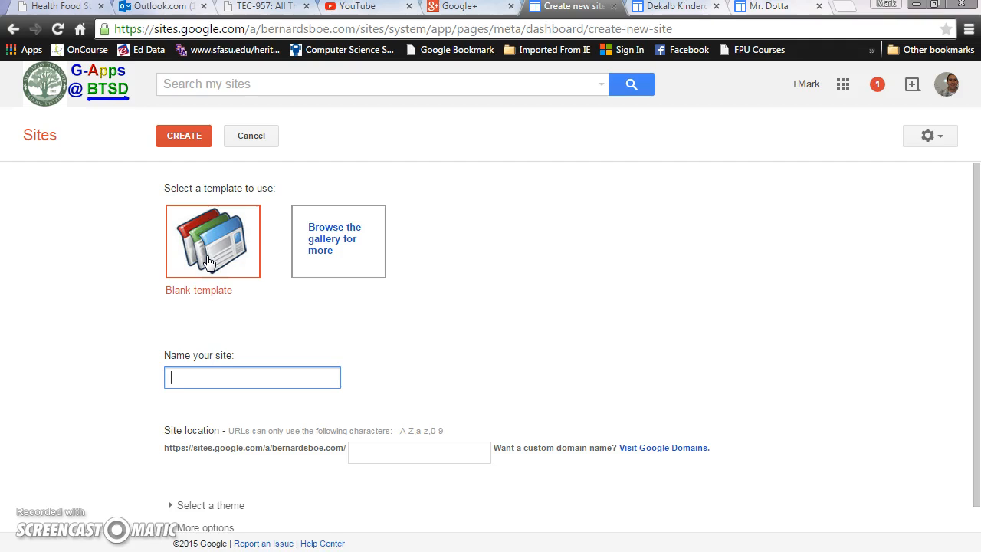
pyautogui.click(327, 246)
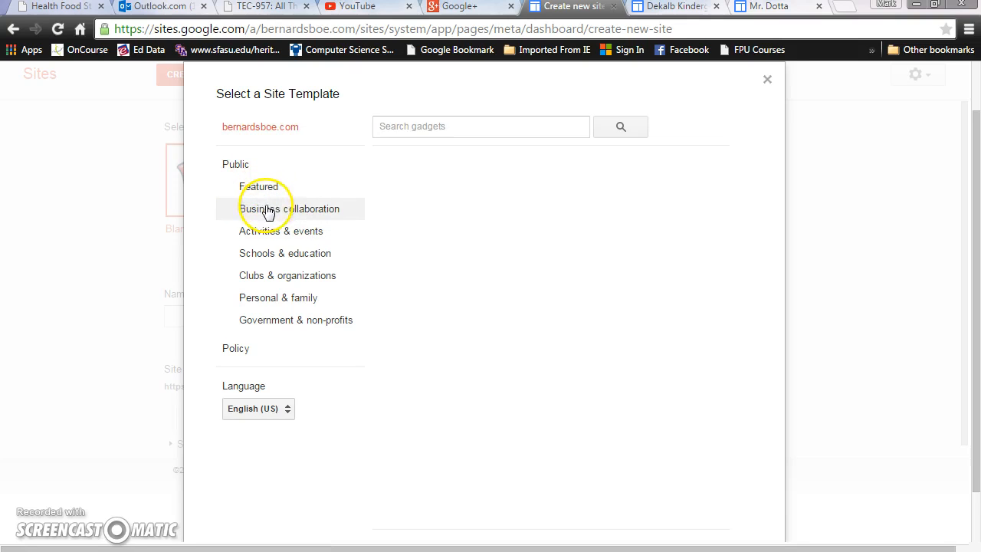
pyautogui.click(264, 256)
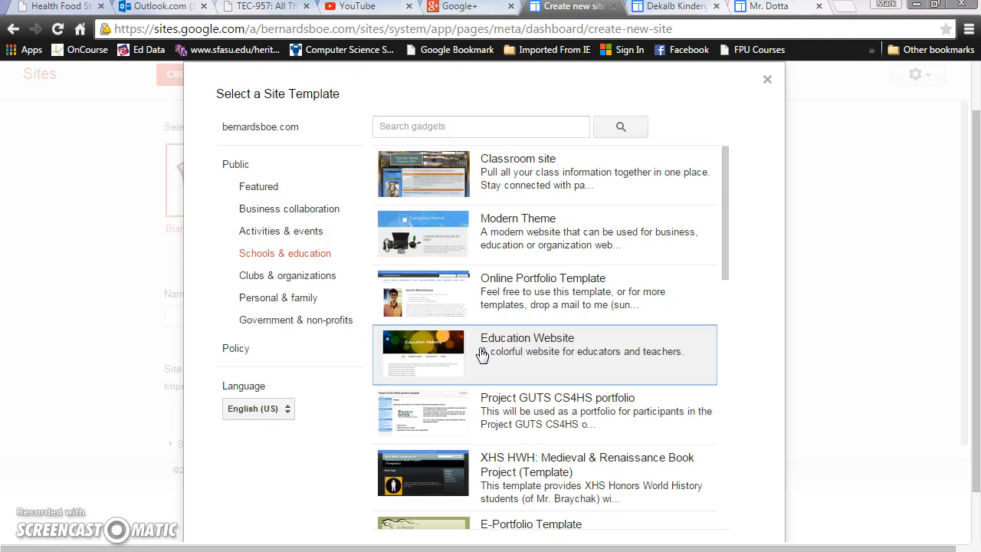
pyautogui.click(767, 81)
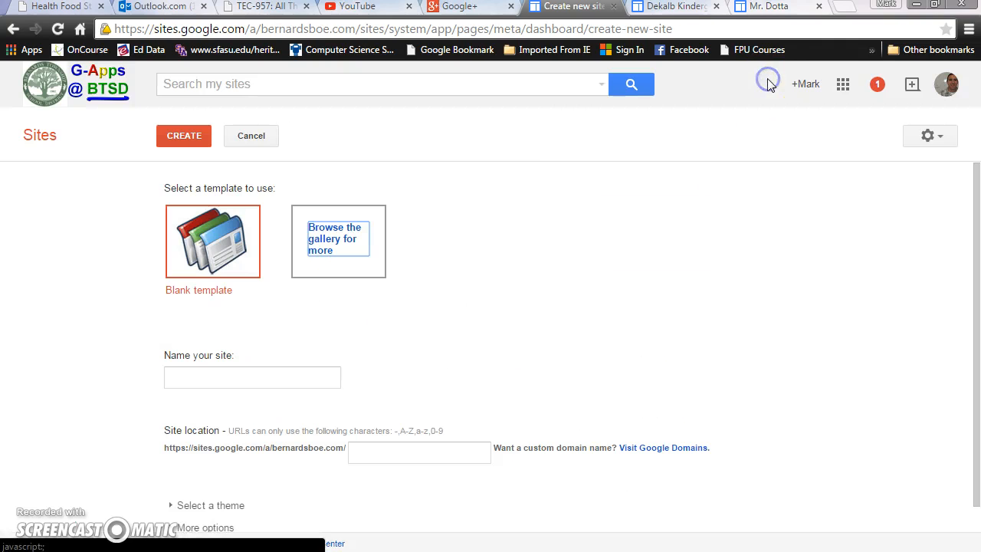
# Step: Review the already opened DeKalb Kindergarten template preview and use it as the template for the new site
pyautogui.click(676, 9)
pyautogui.scroll(-2, 377, 262)
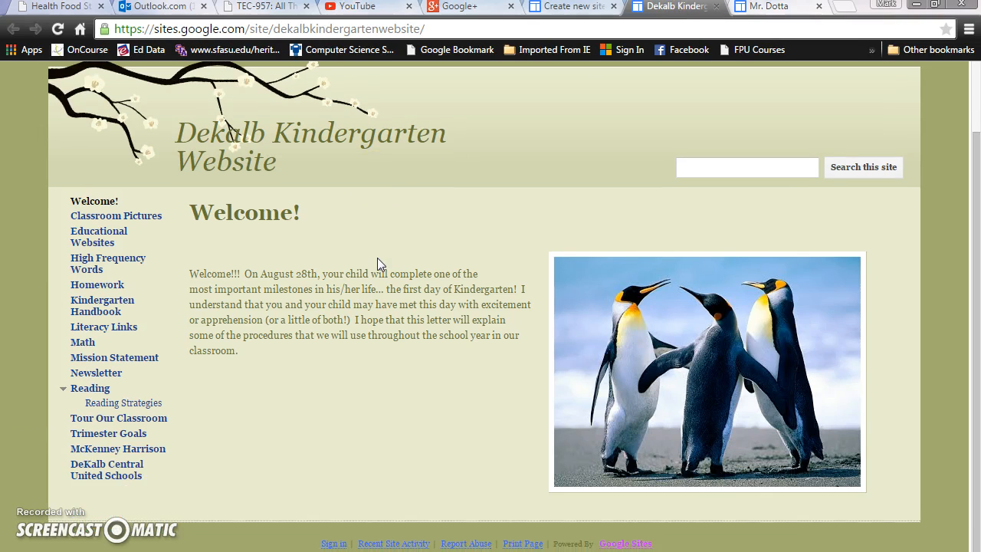
pyautogui.scroll(2, 377, 259)
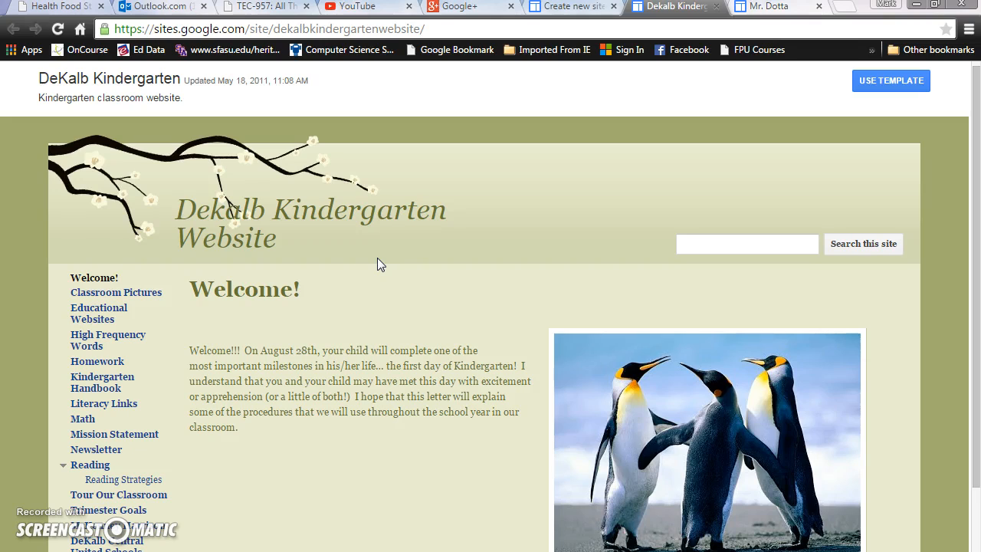
pyautogui.scroll(-2, 377, 258)
pyautogui.scroll(2, 377, 263)
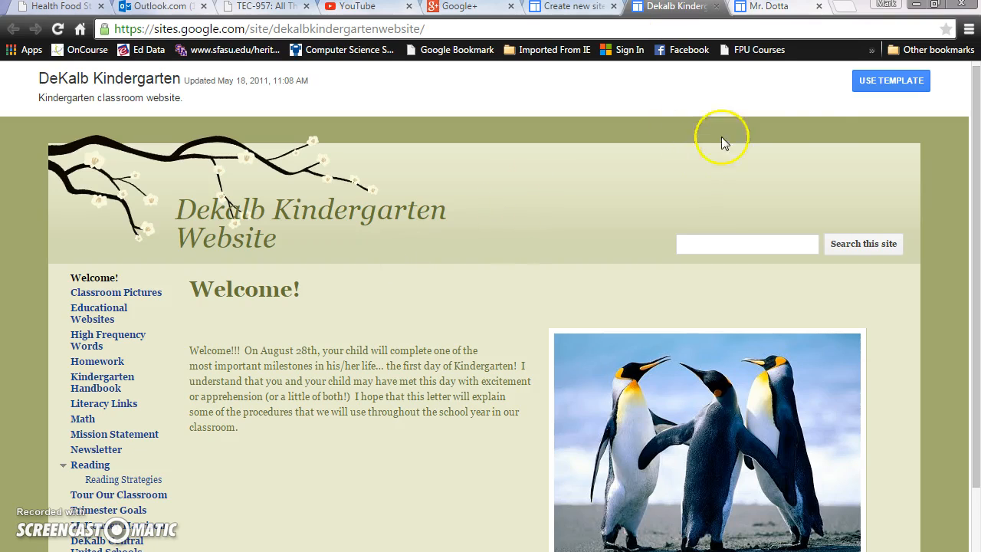
pyautogui.click(878, 78)
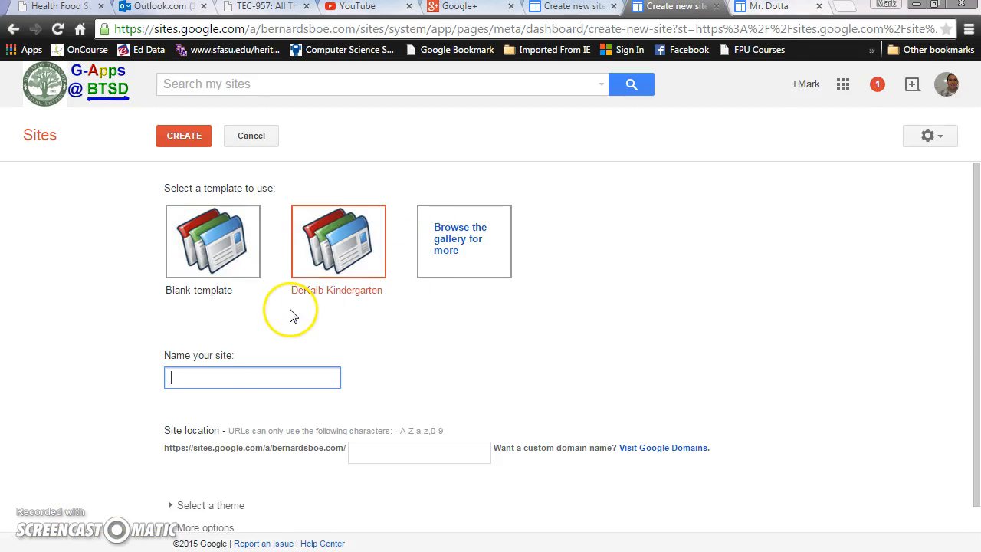
# Step: Name the site with the teacher's surname followed by "Practice" and create it from the DeKalb Kindergarten template
pyautogui.click(244, 380)
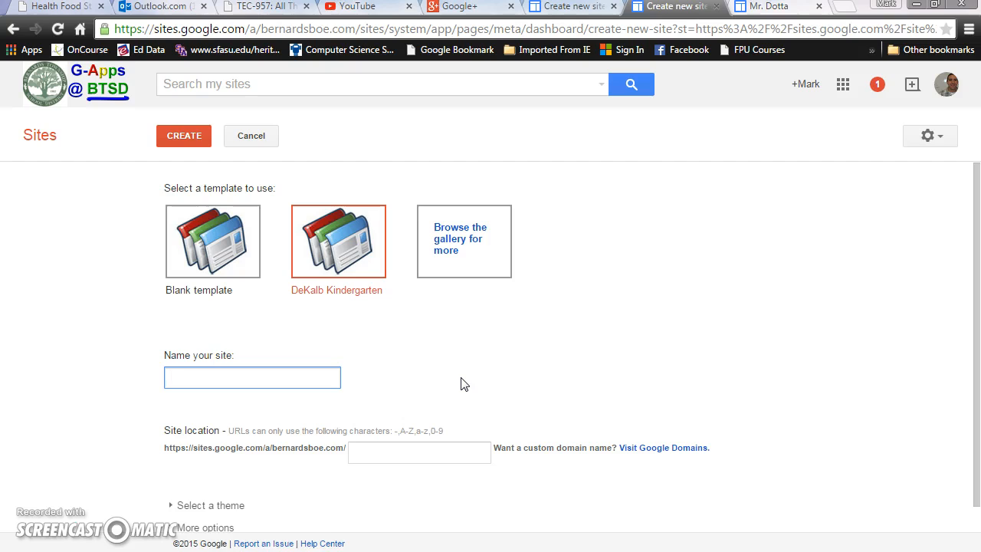
pyautogui.write('Dotta Practice')
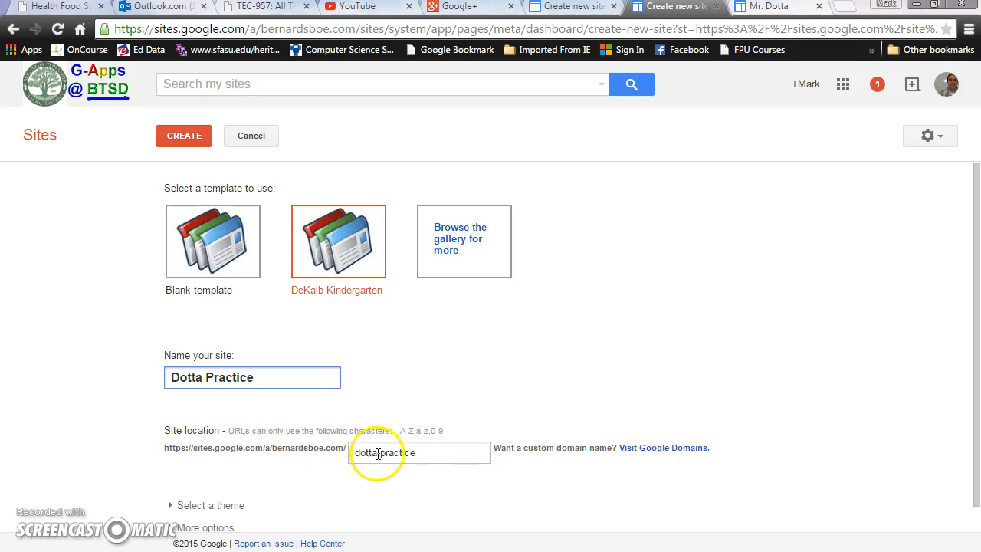
pyautogui.click(416, 452)
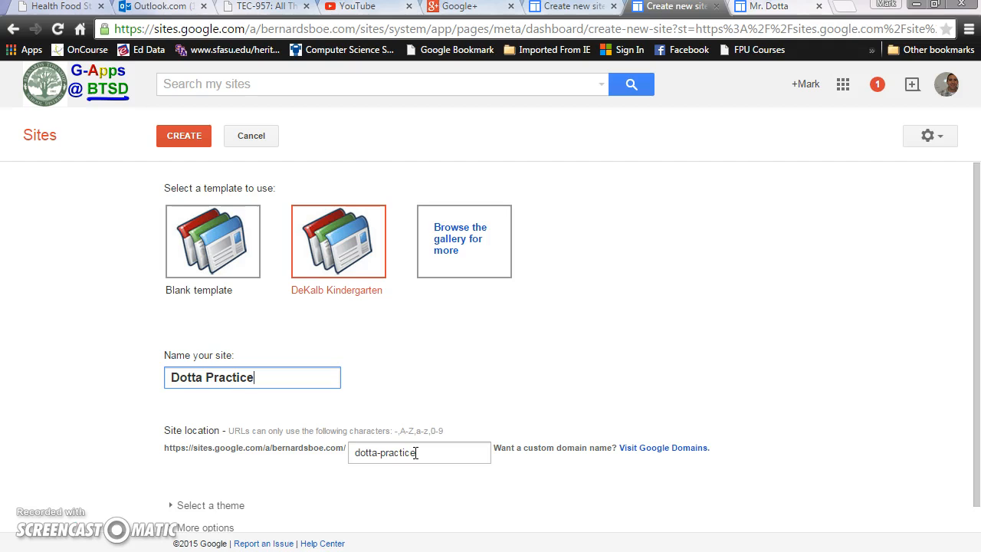
pyautogui.scroll(-1, 313, 460)
pyautogui.scroll(1, 311, 462)
pyautogui.click(189, 137)
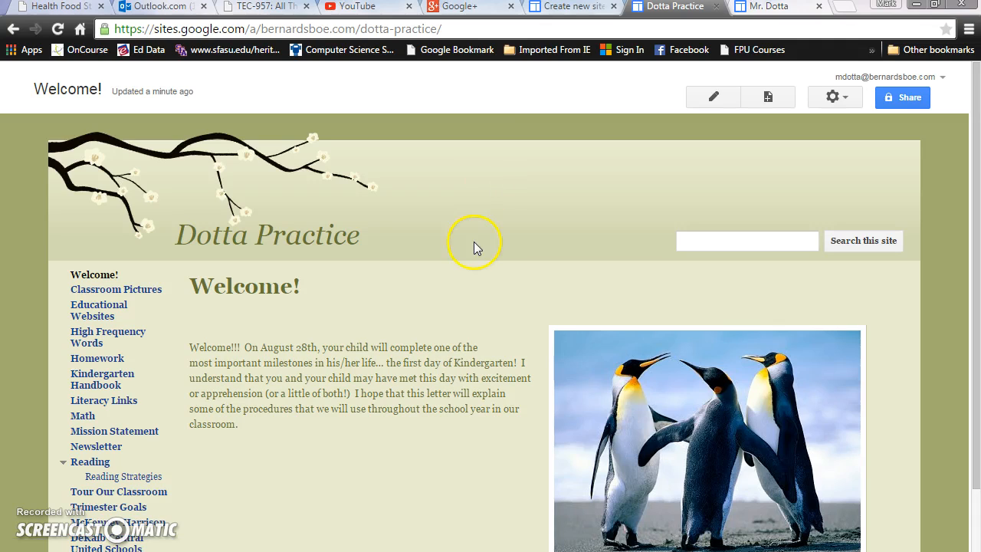
# Step: Look over the new site's Welcome page, including its header, sidebar page links and body content
pyautogui.scroll(-2, 384, 269)
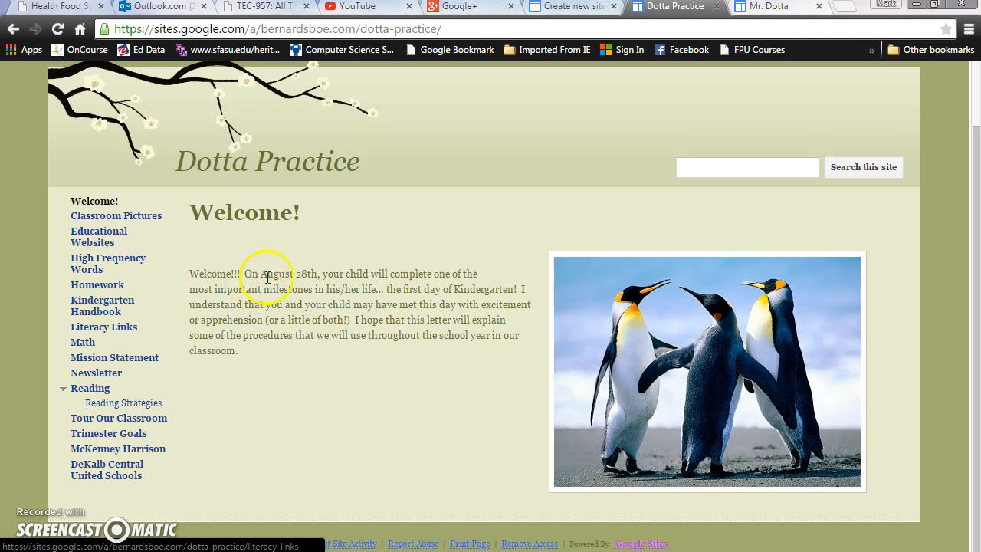
pyautogui.scroll(2, 329, 244)
pyautogui.scroll(-2, 329, 247)
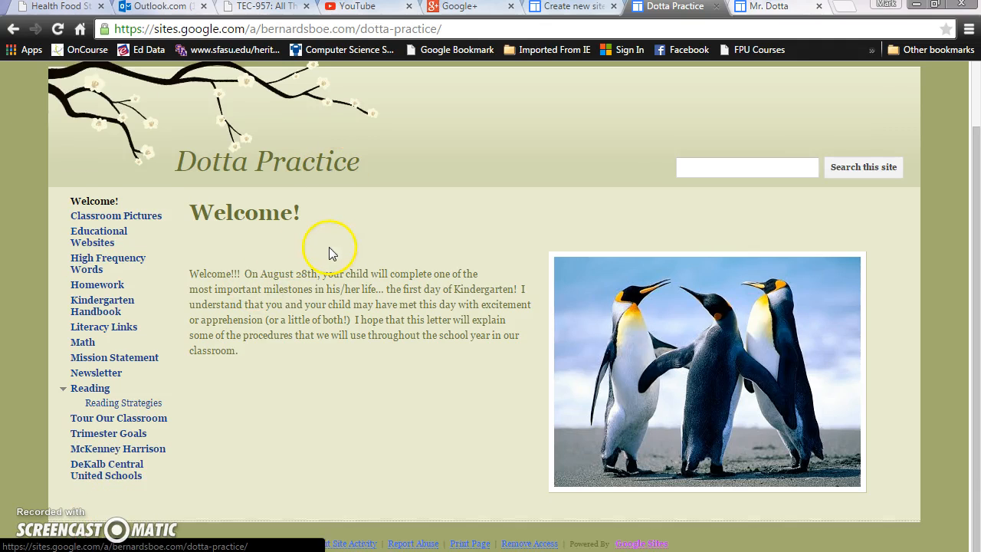
pyautogui.scroll(2, 390, 227)
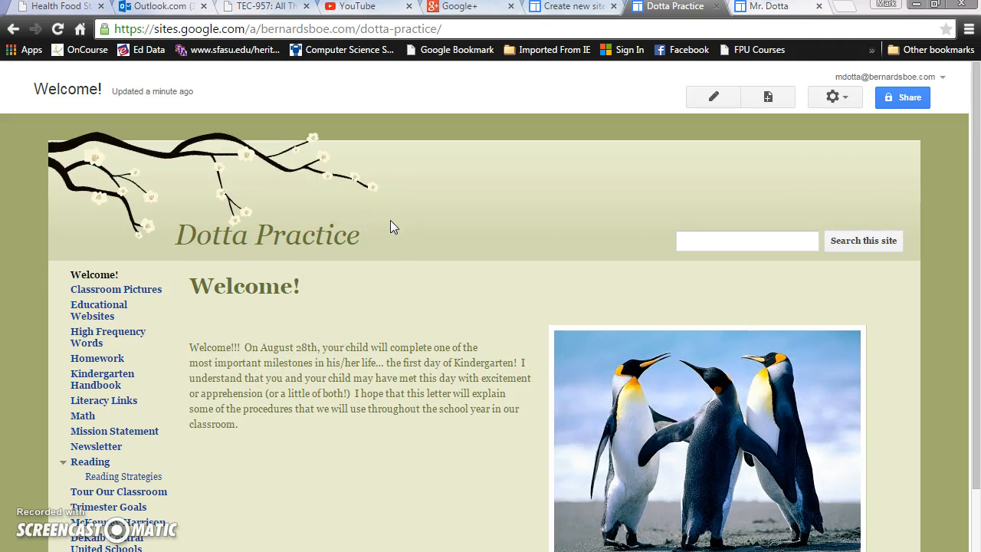
pyautogui.scroll(-2, 391, 227)
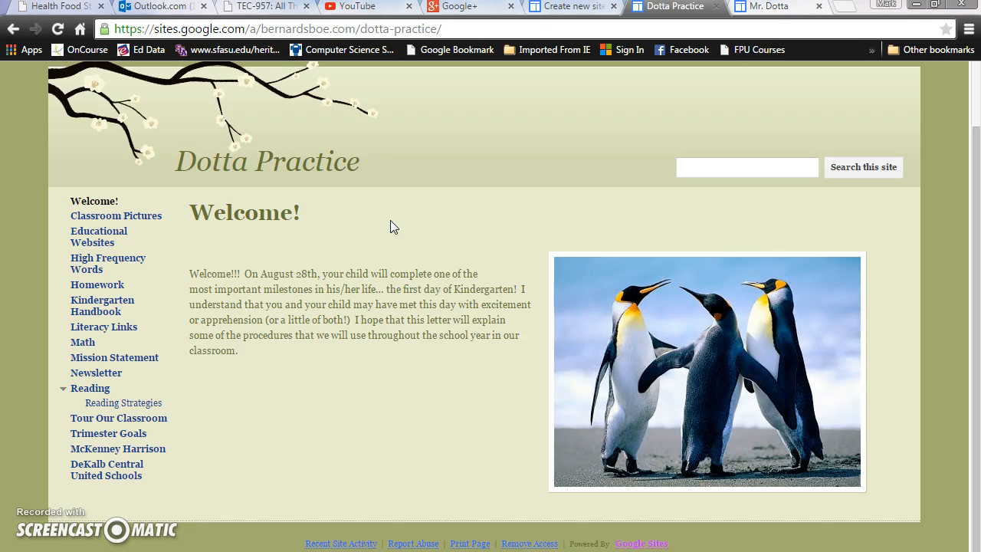
pyautogui.scroll(2, 390, 227)
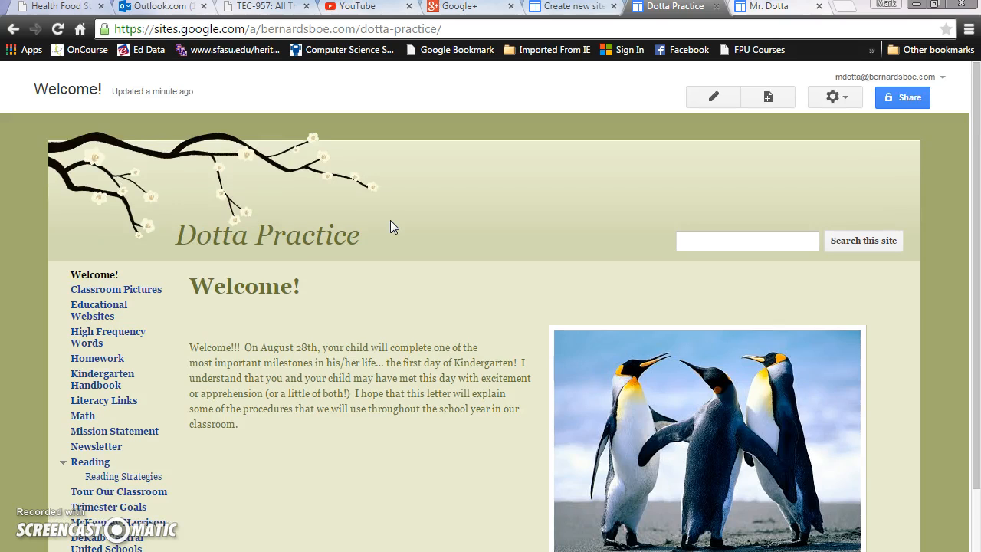
# Step: Delete the body text after "Welcome!!!" on the Welcome page and save the page
pyautogui.click(713, 97)
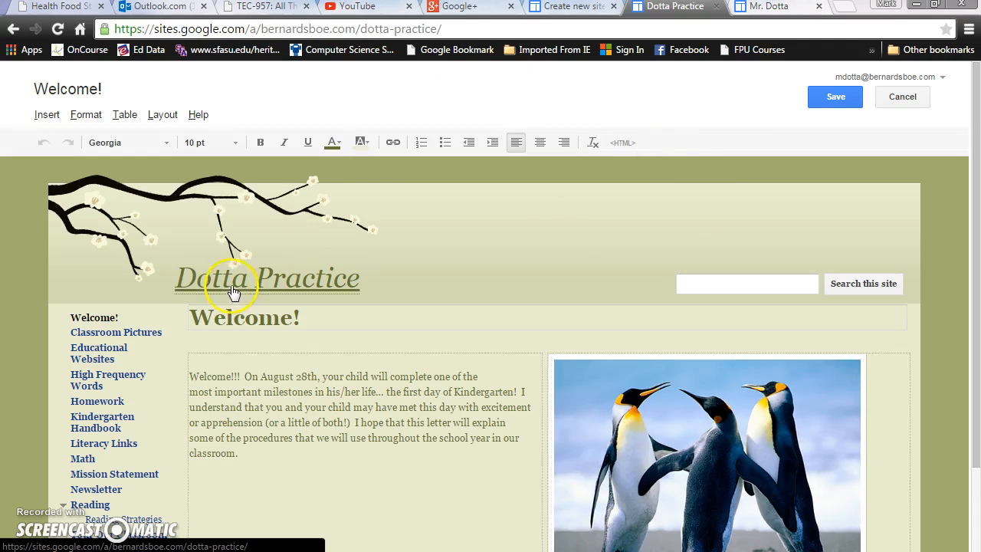
pyautogui.click(250, 319)
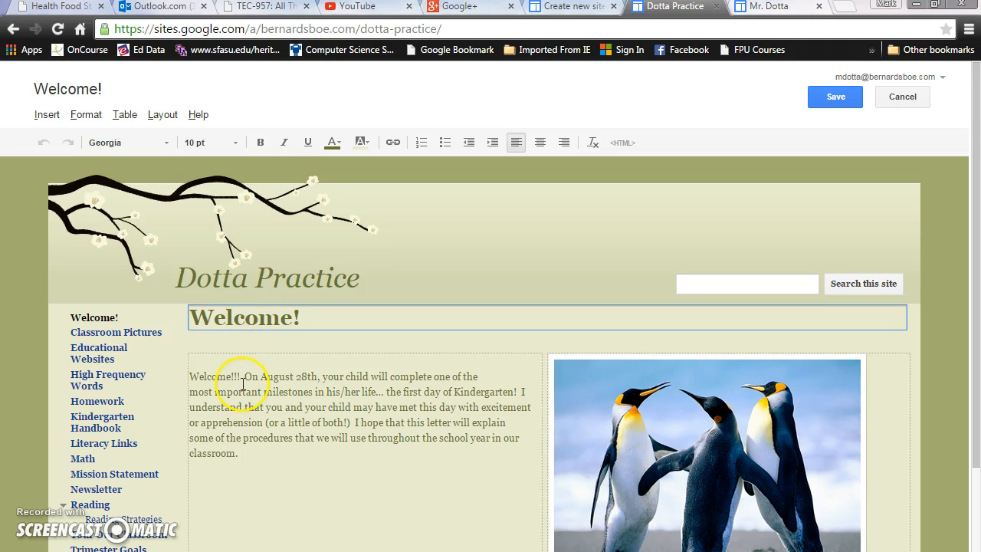
pyautogui.moveTo(304, 461); pyautogui.dragTo(194, 376)
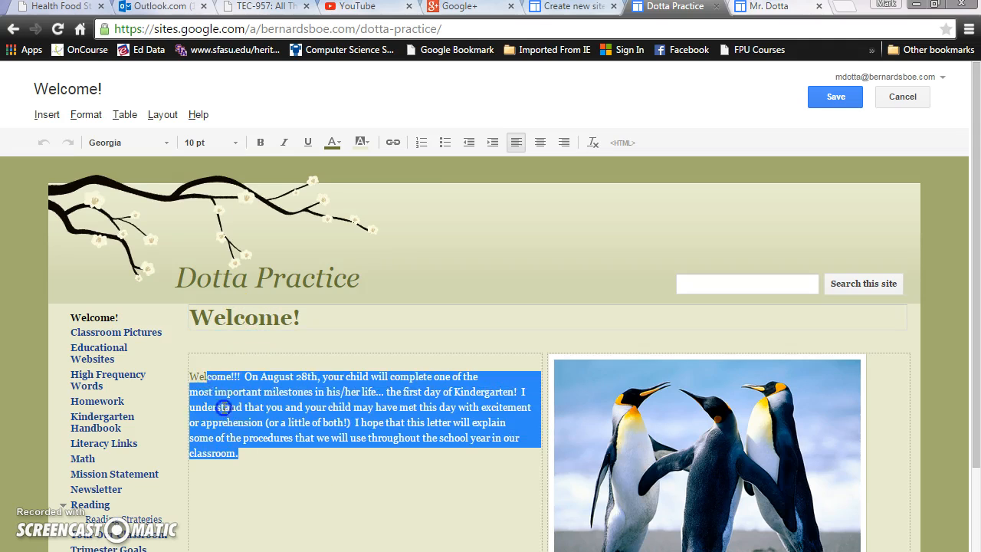
pyautogui.click(261, 455)
pyautogui.moveTo(261, 455); pyautogui.dragTo(245, 374)
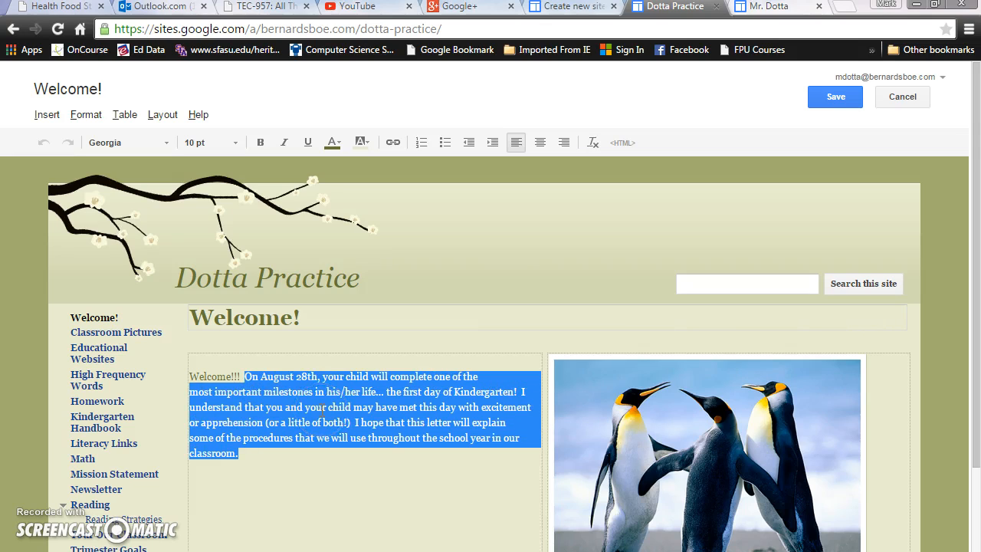
pyautogui.press('Delete')
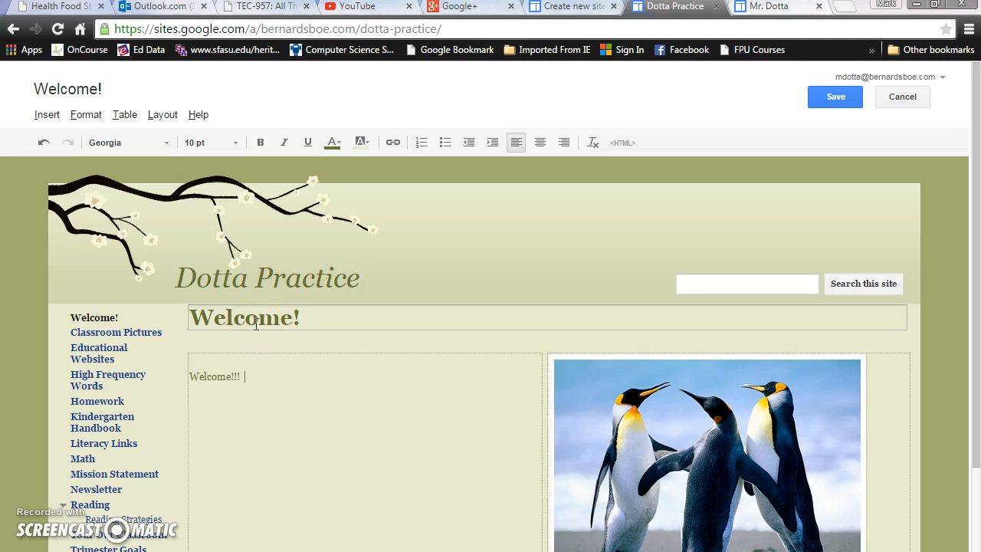
pyautogui.click(221, 342)
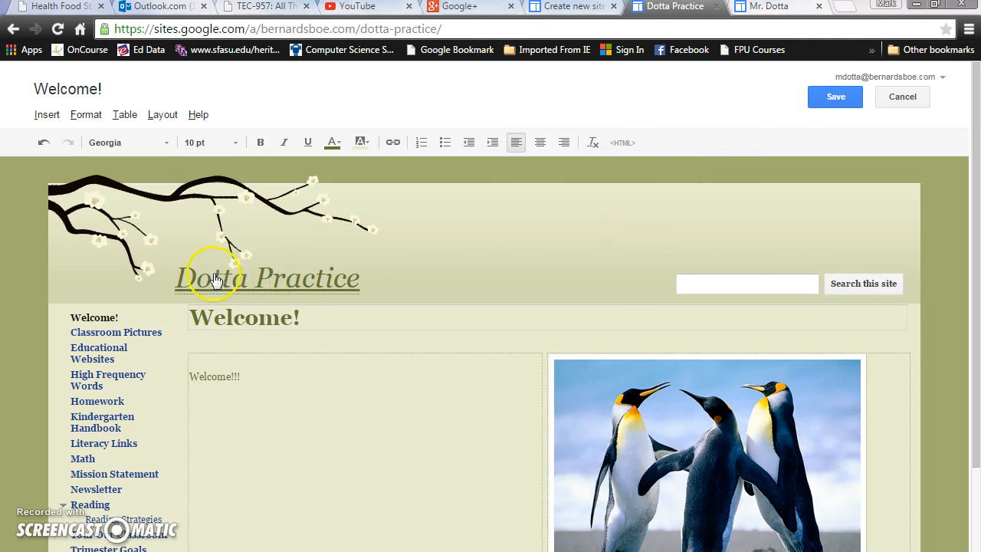
pyautogui.click(835, 100)
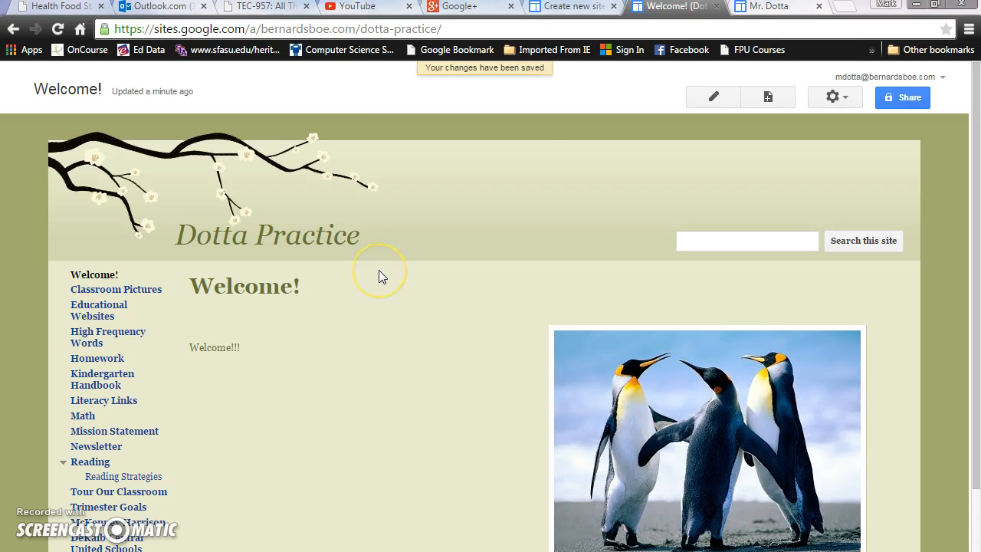
pyautogui.scroll(-1, 378, 269)
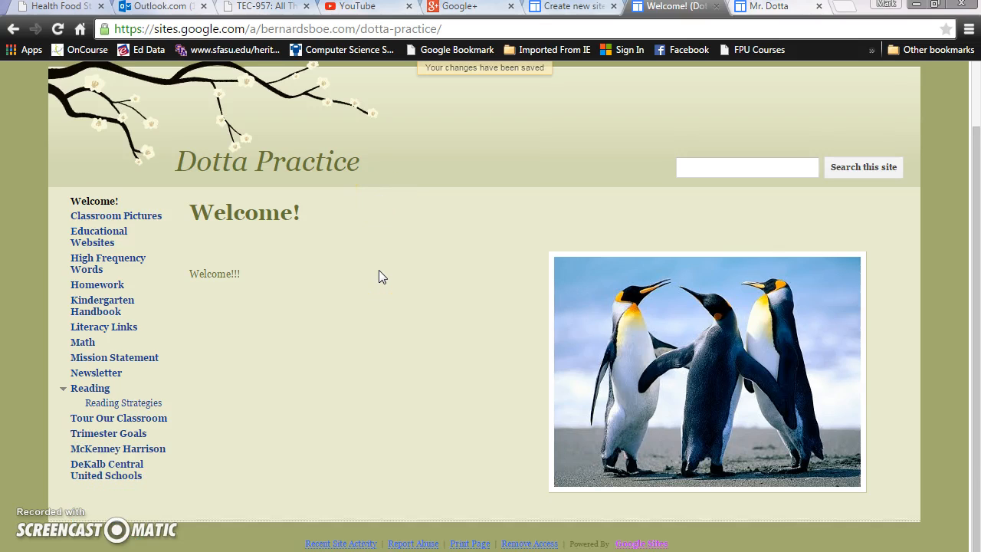
pyautogui.scroll(1, 378, 270)
pyautogui.scroll(-1, 379, 270)
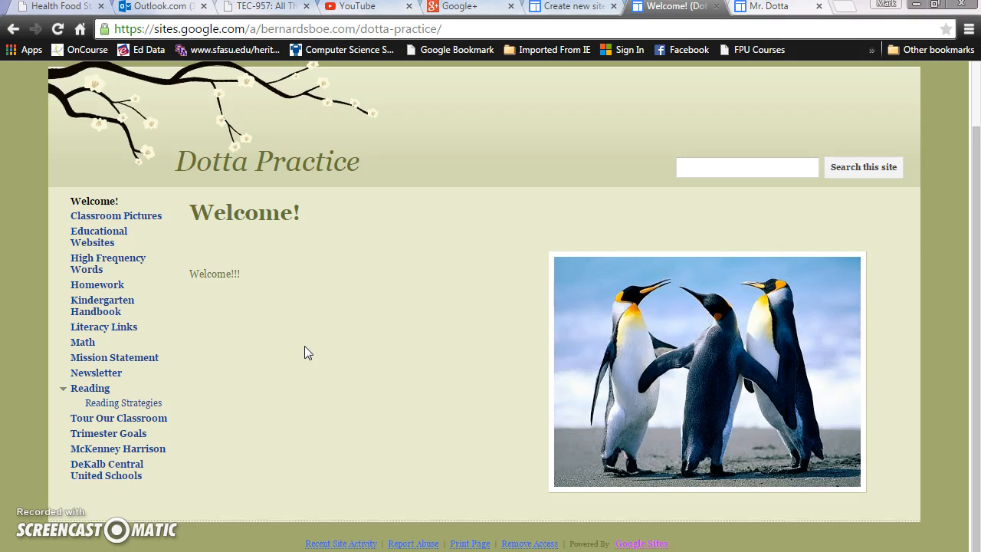
pyautogui.scroll(1, 304, 346)
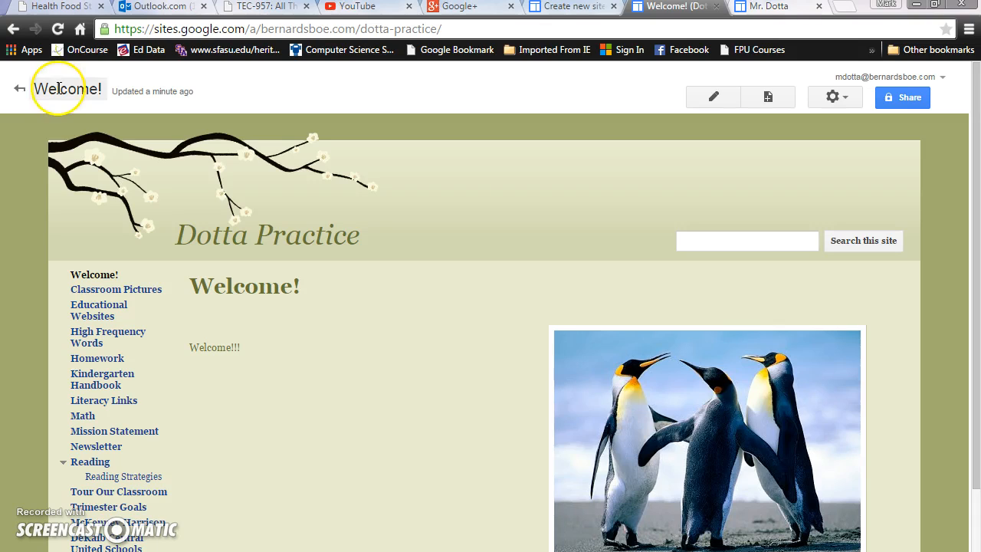
# Step: Start editing the site layout and open the sidebar's Navigation item for configuration
pyautogui.click(838, 102)
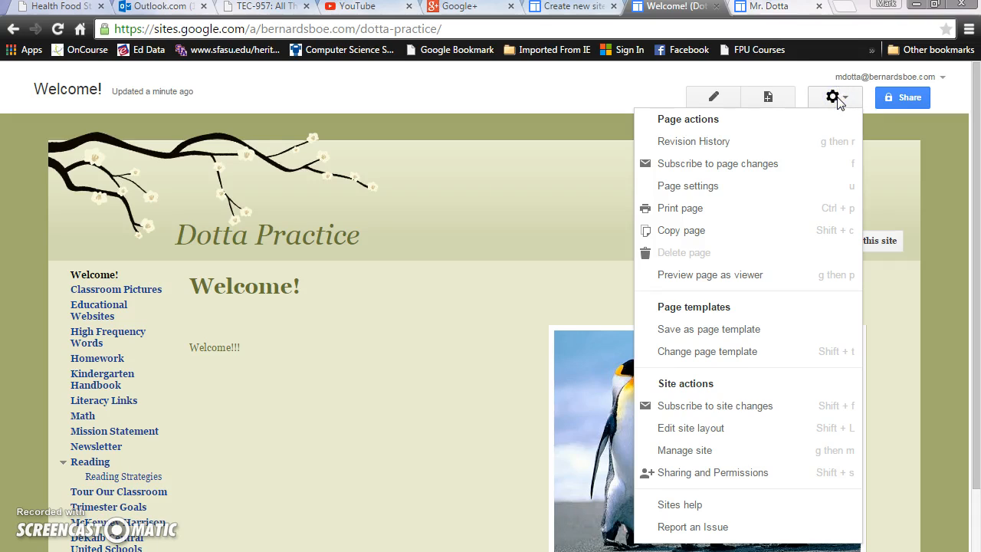
pyautogui.click(723, 430)
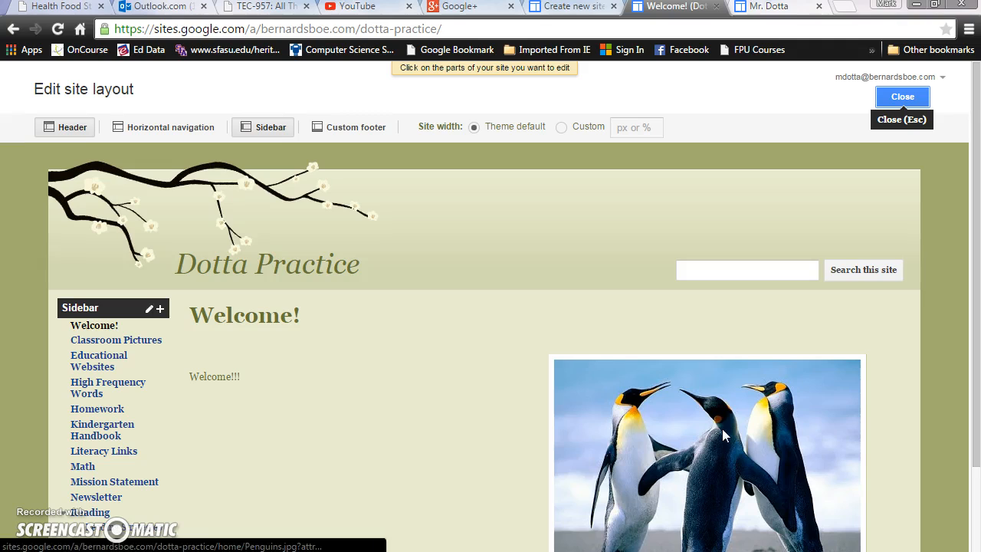
pyautogui.click(98, 338)
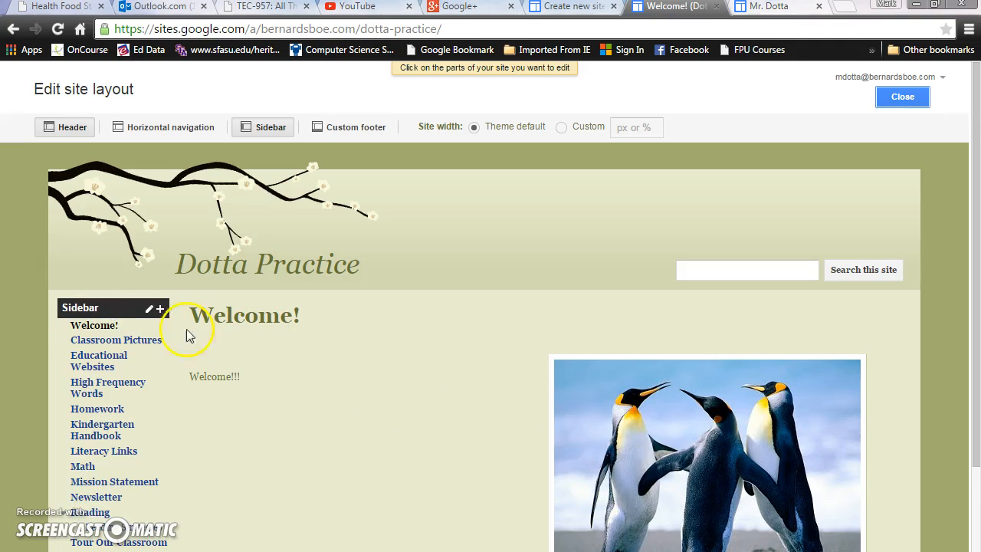
pyautogui.moveTo(120, 334)
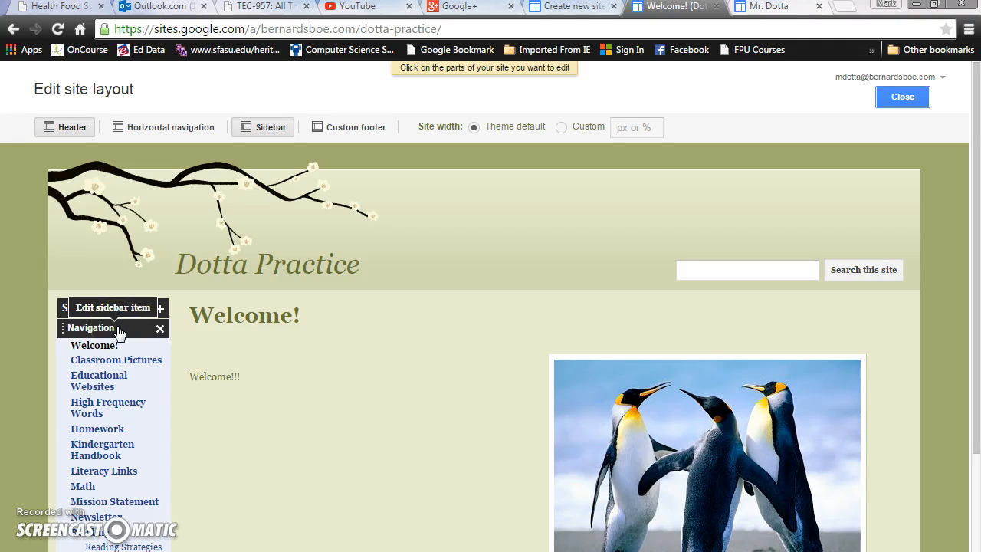
pyautogui.click(118, 329)
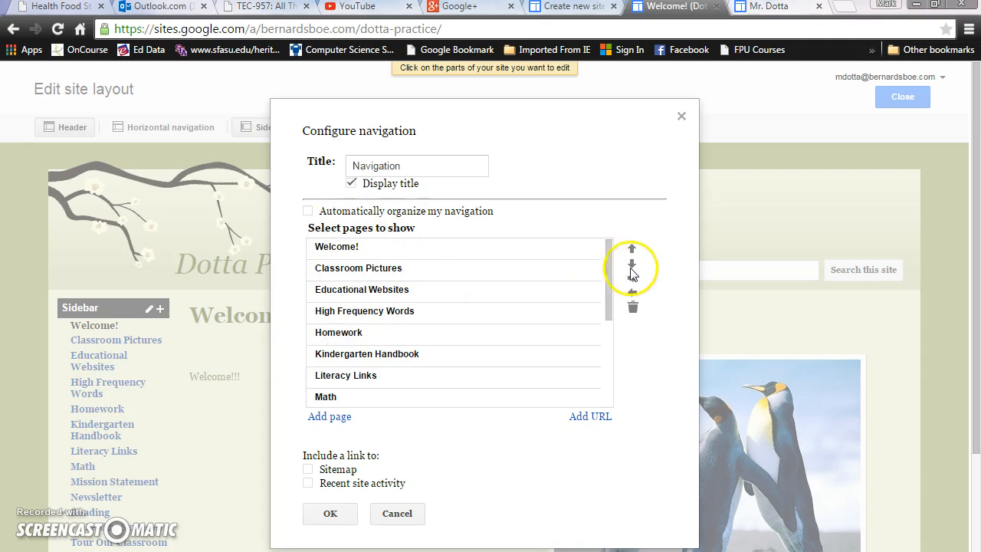
# Step: Try reordering High Frequency Words in the navigation list, moving it up one place, down below Homework, then indenting and outdenting it
pyautogui.click(360, 314)
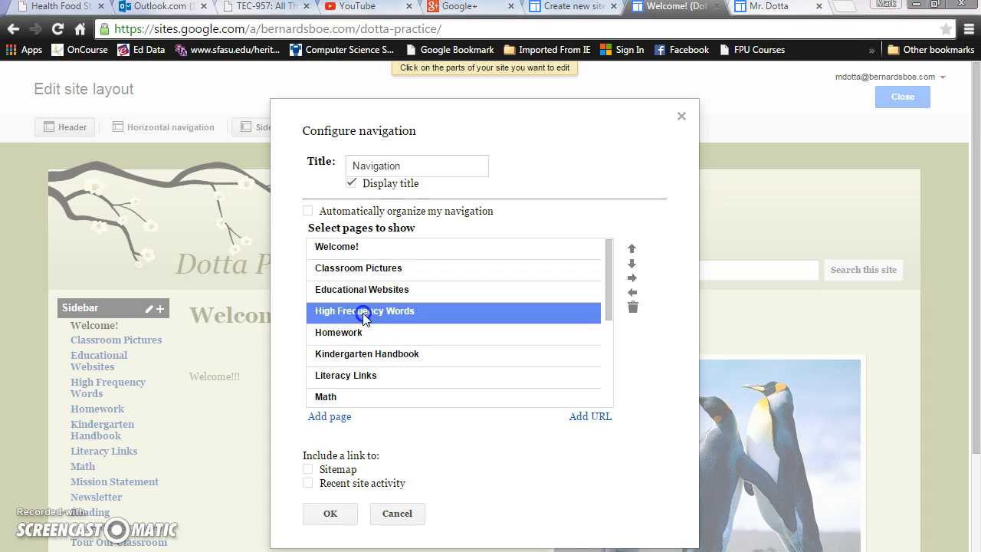
pyautogui.click(631, 249)
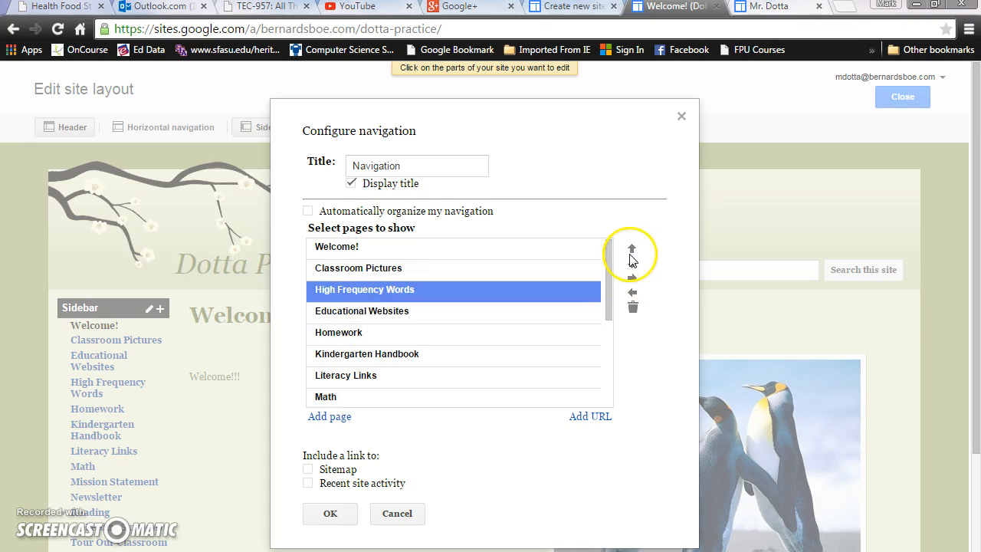
pyautogui.click(632, 265)
pyautogui.click(631, 266)
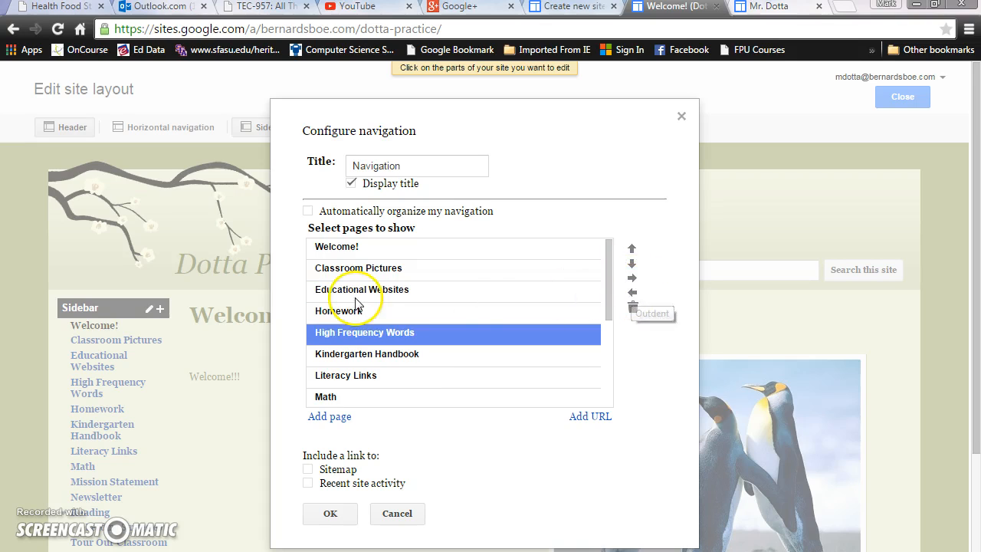
pyautogui.click(631, 282)
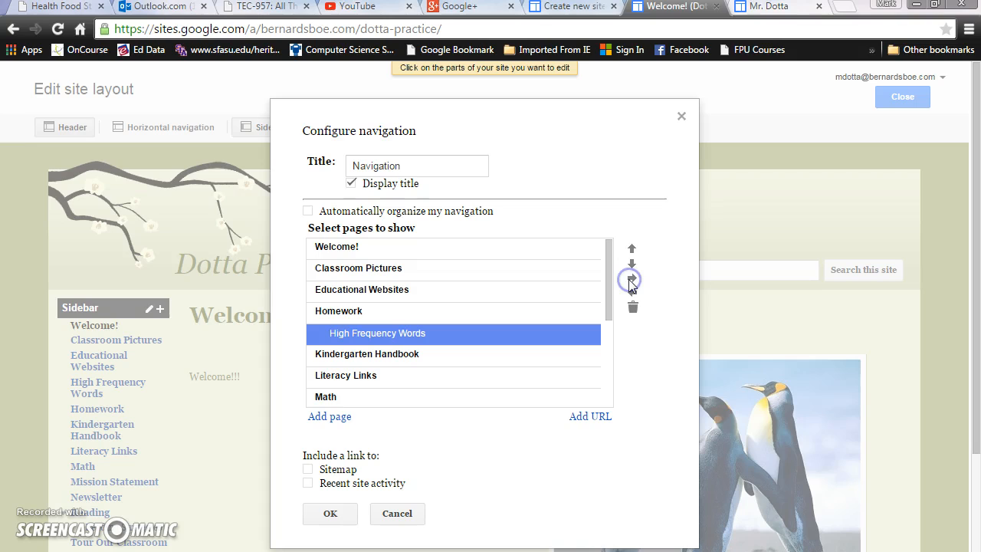
pyautogui.click(632, 294)
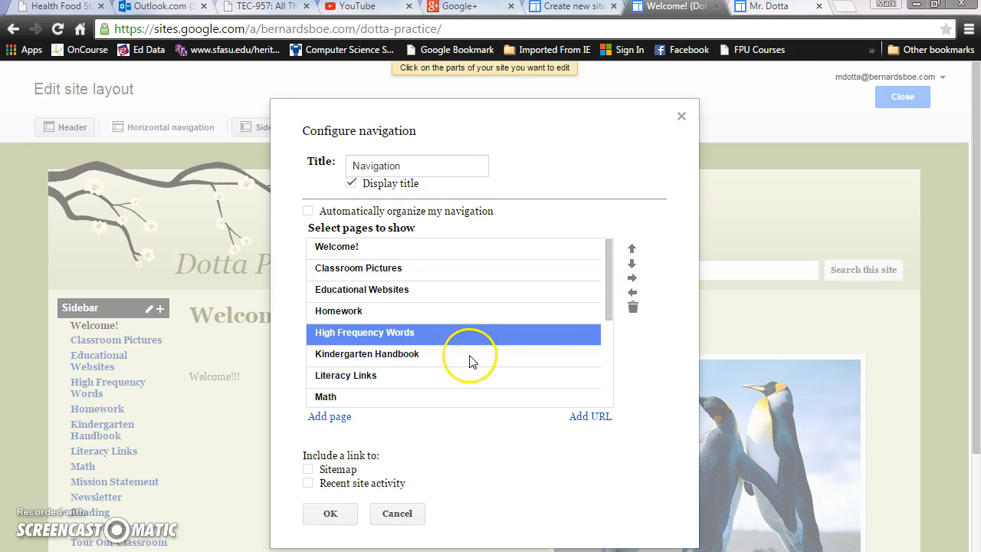
# Step: Remove every page below Homework from the navigation list, from DeKalb Central United Schools back up through High Frequency Words
pyautogui.moveTo(610, 274); pyautogui.dragTo(611, 367)
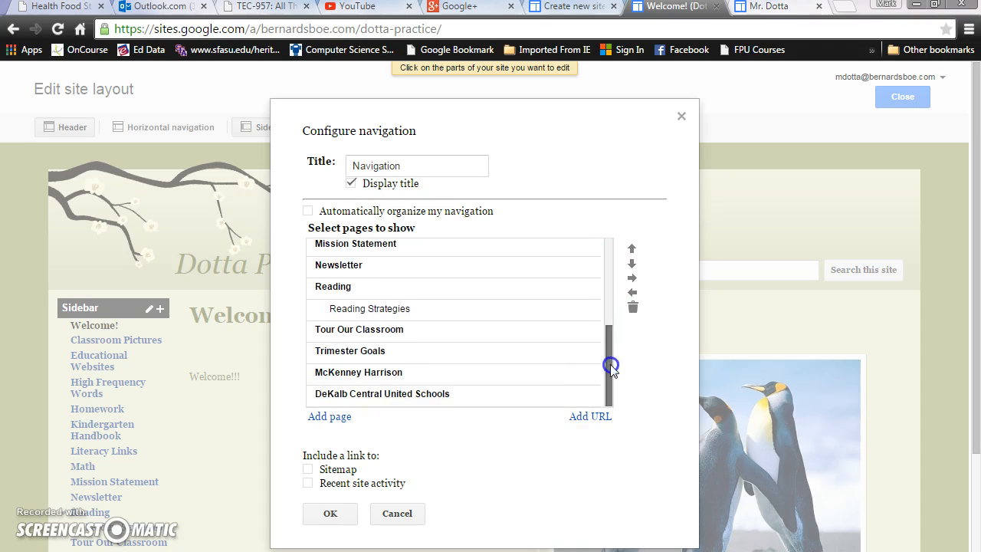
pyautogui.click(460, 394)
pyautogui.click(633, 309)
pyautogui.click(633, 309)
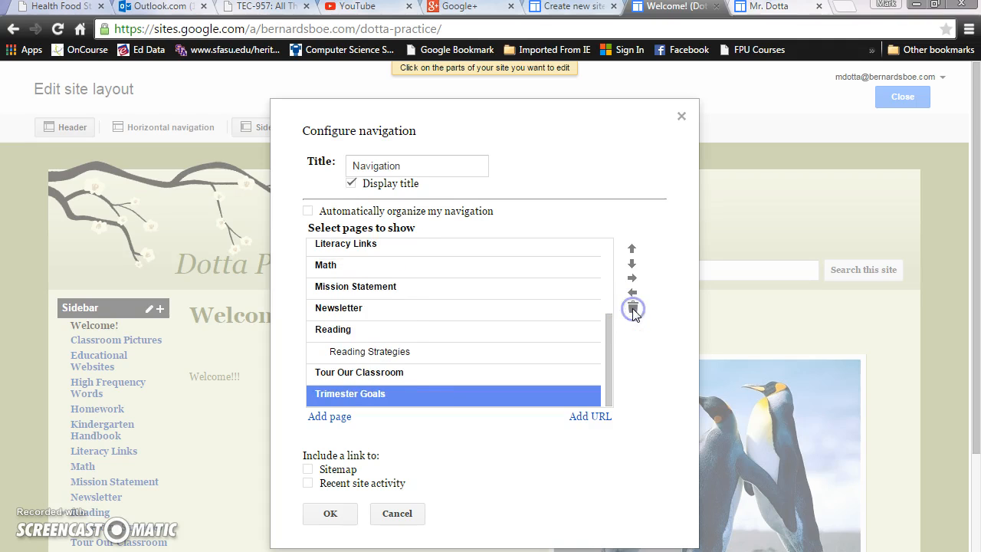
pyautogui.click(633, 310)
pyautogui.click(633, 308)
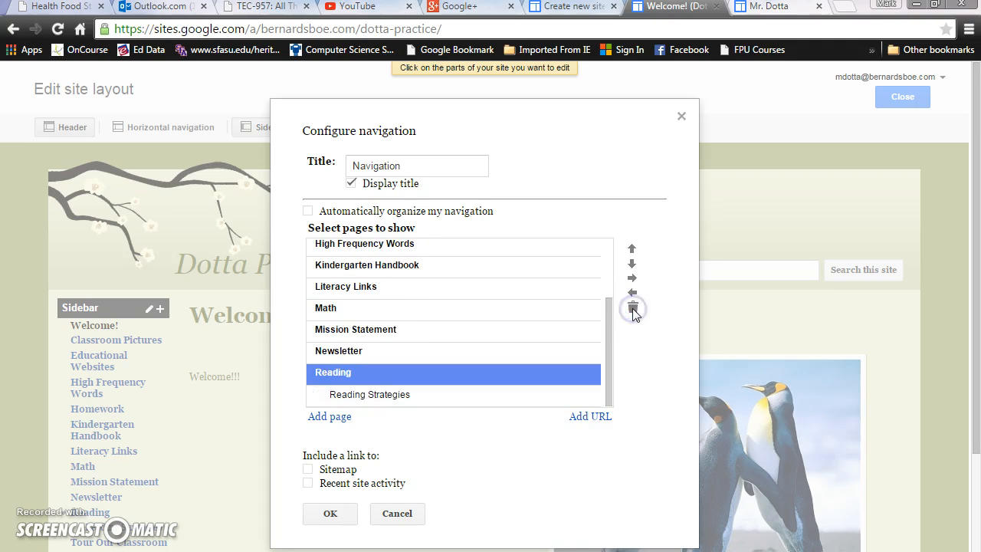
pyautogui.click(632, 308)
pyautogui.click(633, 308)
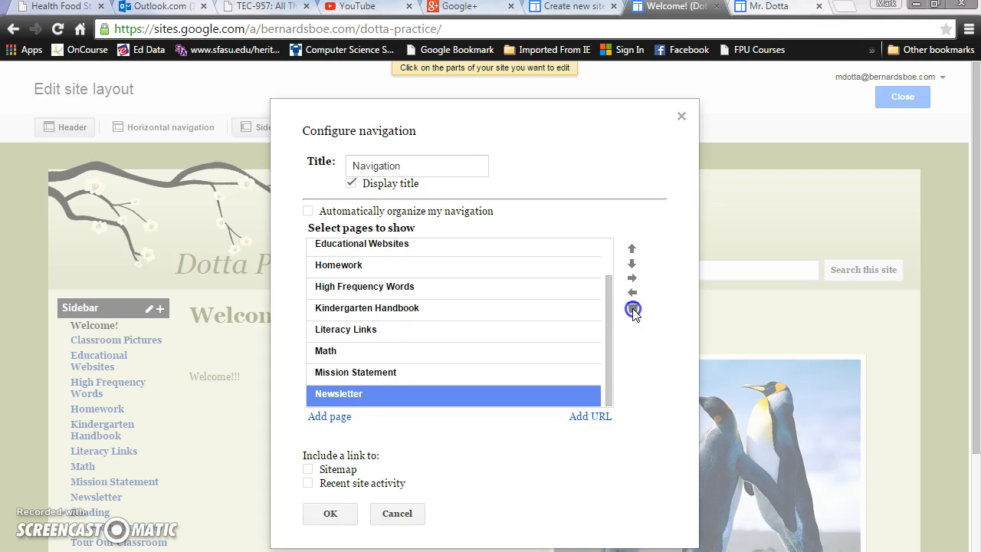
pyautogui.click(632, 308)
pyautogui.click(632, 308)
pyautogui.click(632, 308)
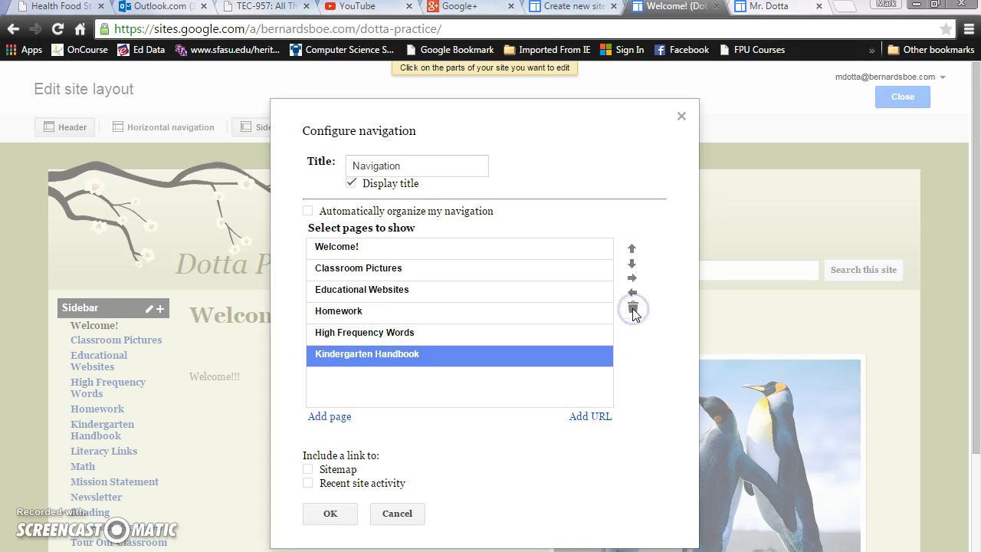
pyautogui.click(632, 308)
pyautogui.click(632, 308)
# Step: Apply the shortened navigation list with Homework as its last page and close the site layout editor
pyautogui.click(358, 313)
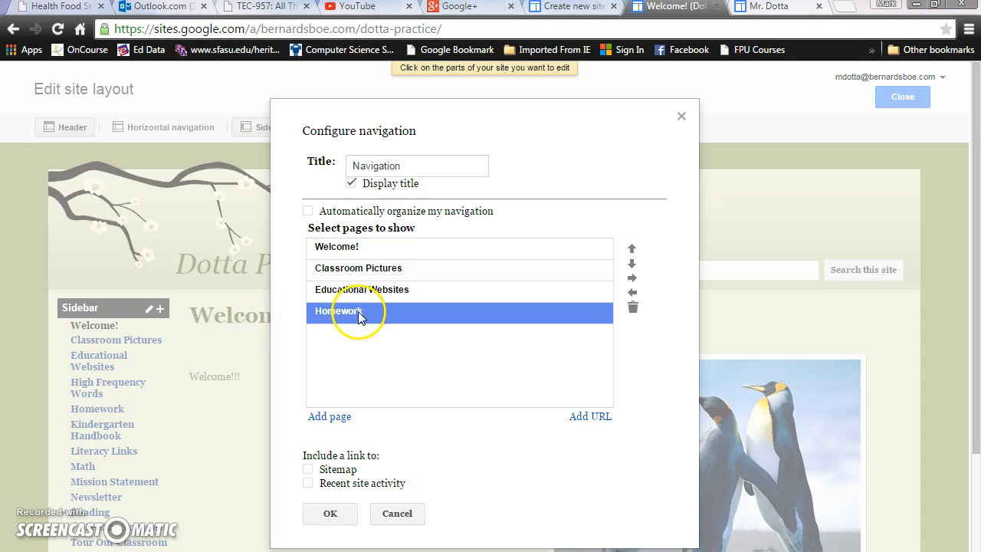
pyautogui.moveTo(355, 314); pyautogui.dragTo(357, 299)
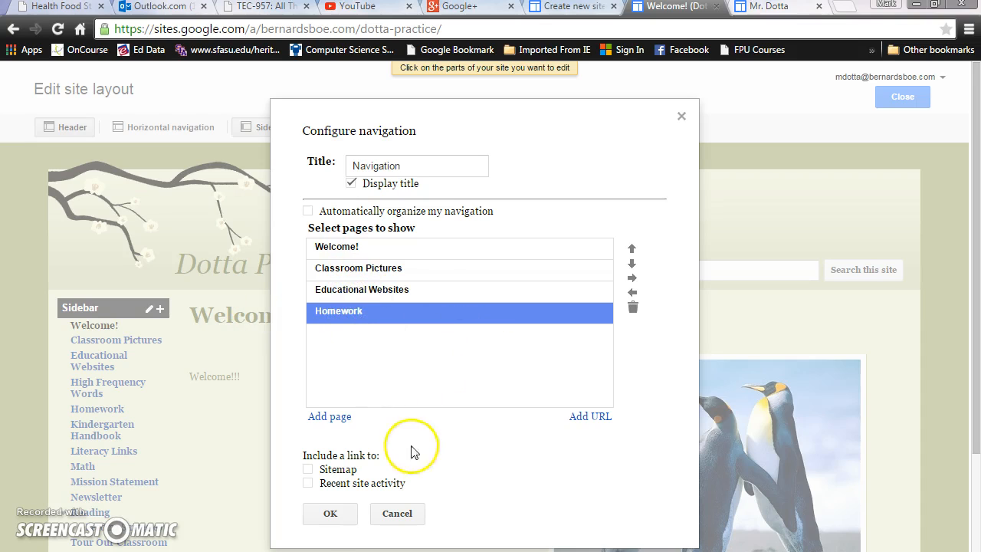
pyautogui.click(328, 515)
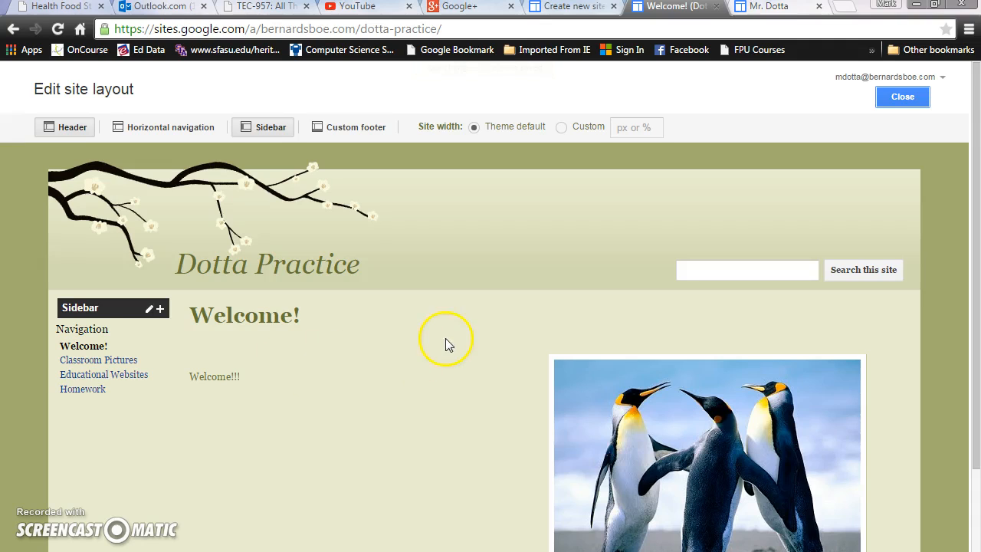
pyautogui.moveTo(102, 372)
pyautogui.click(902, 97)
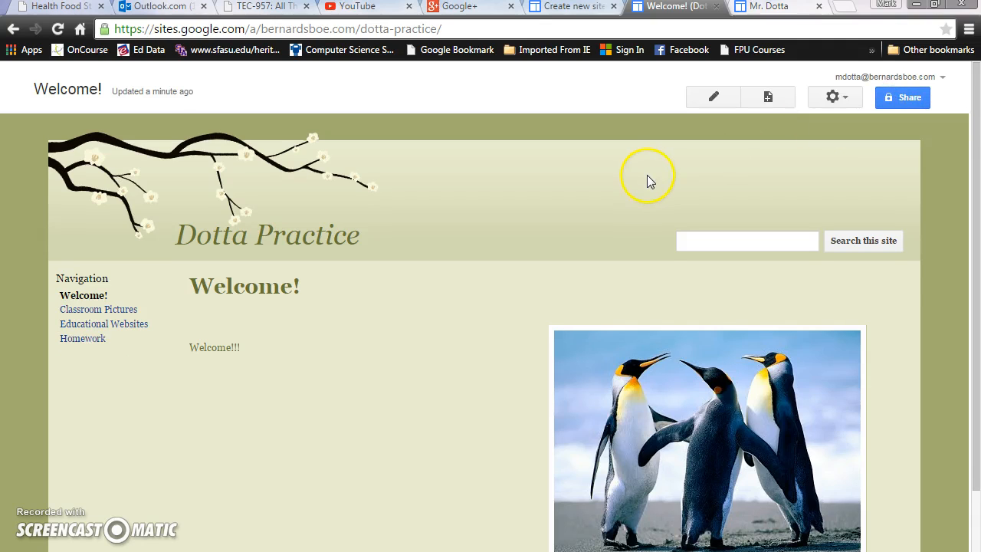
# Step: Create a top-level page named "Robotics" from the Web Page template and save it with the body text "Hello class"
pyautogui.click(768, 98)
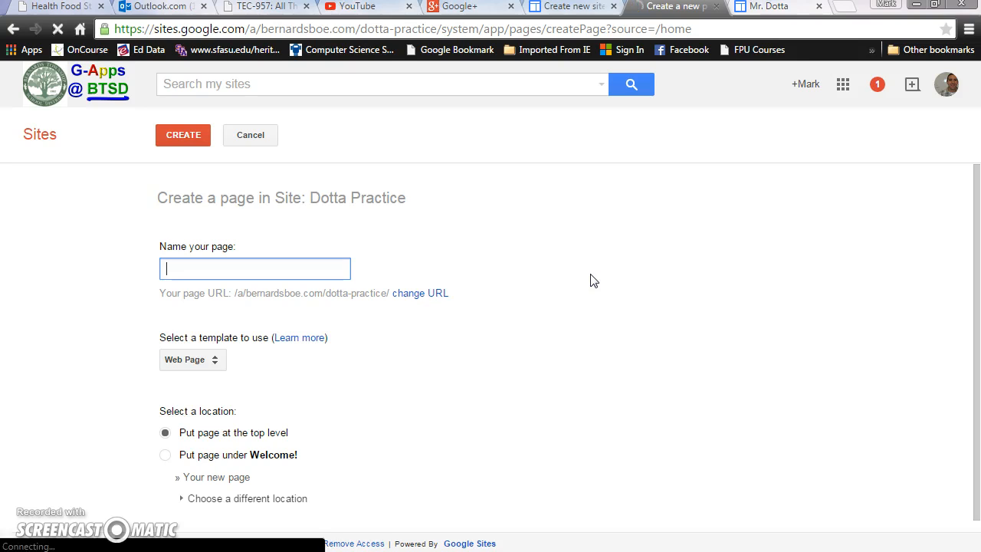
pyautogui.write('Robotics')
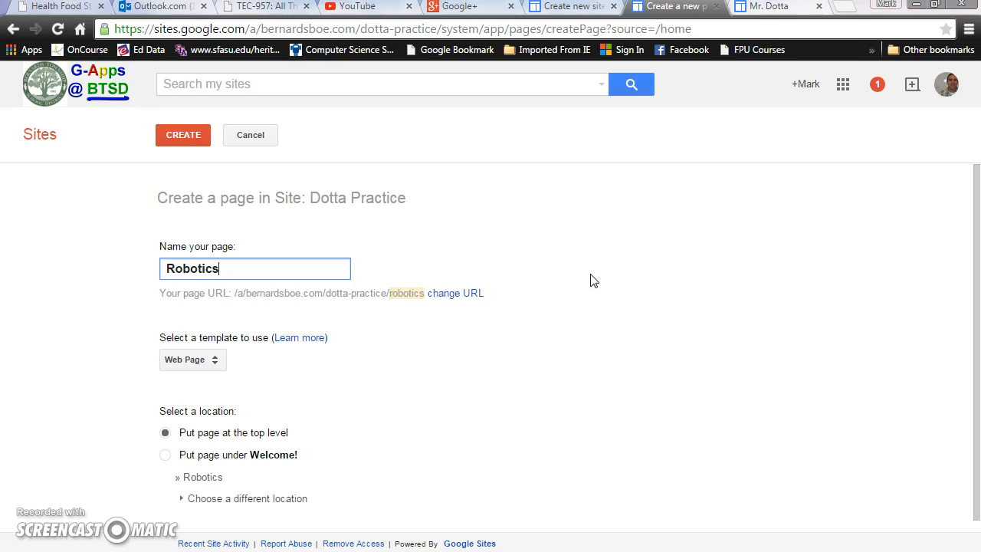
pyautogui.click(467, 292)
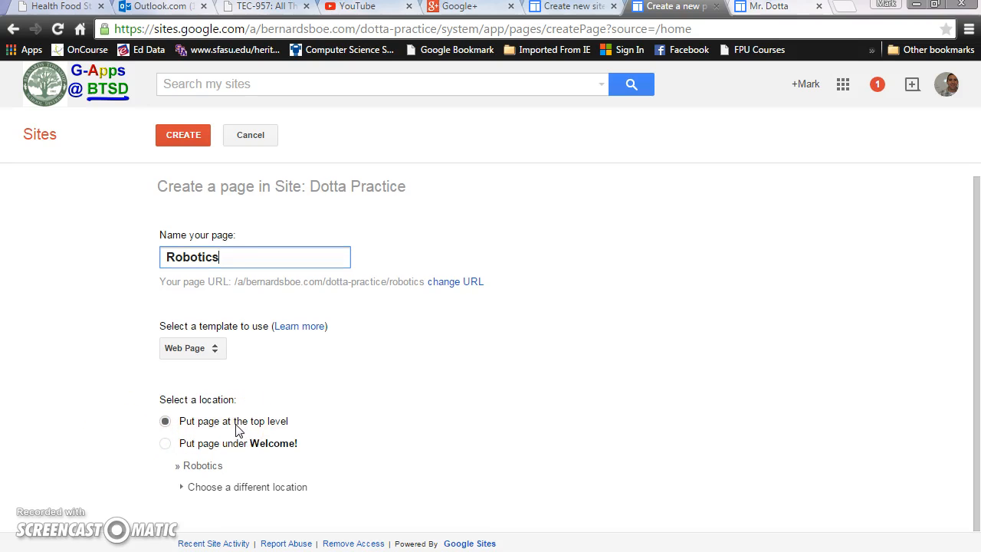
pyautogui.click(175, 139)
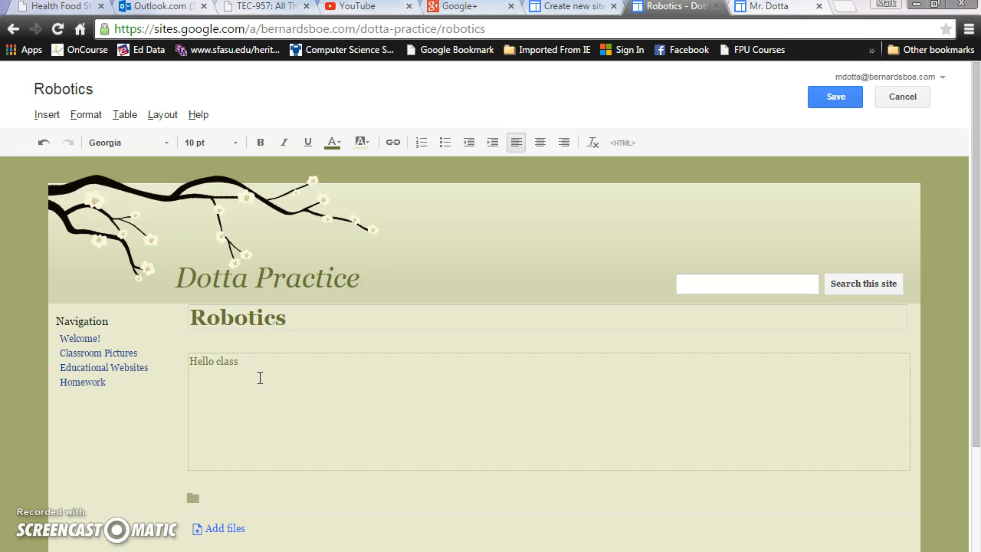
pyautogui.click(235, 342)
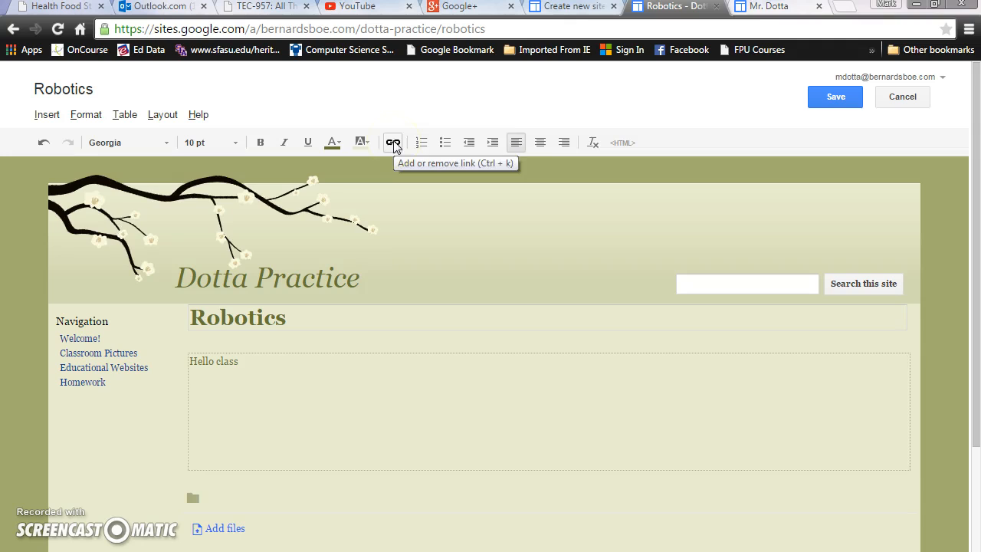
pyautogui.click(833, 94)
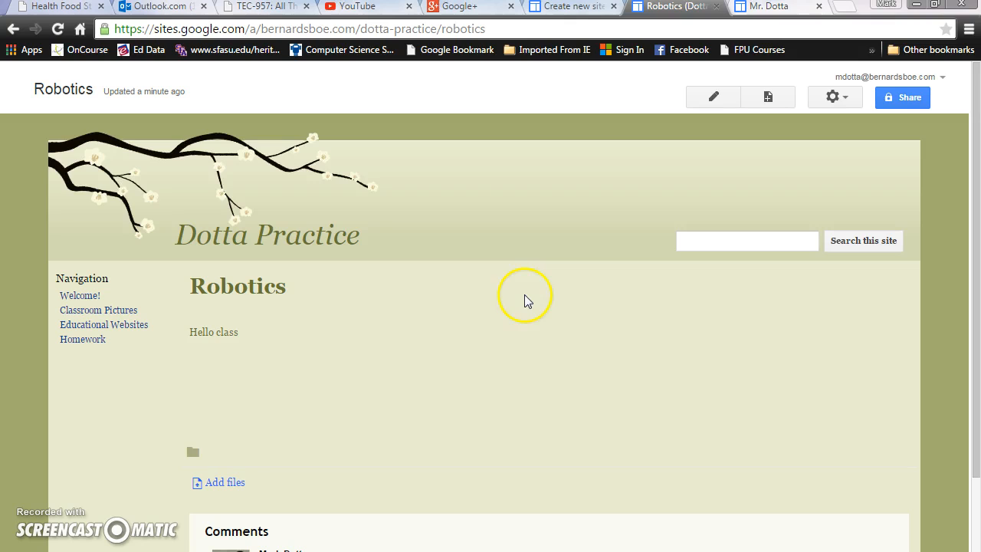
# Step: Return to editing the site layout from the Robotics page and reopen the sidebar's Navigation configuration
pyautogui.click(831, 98)
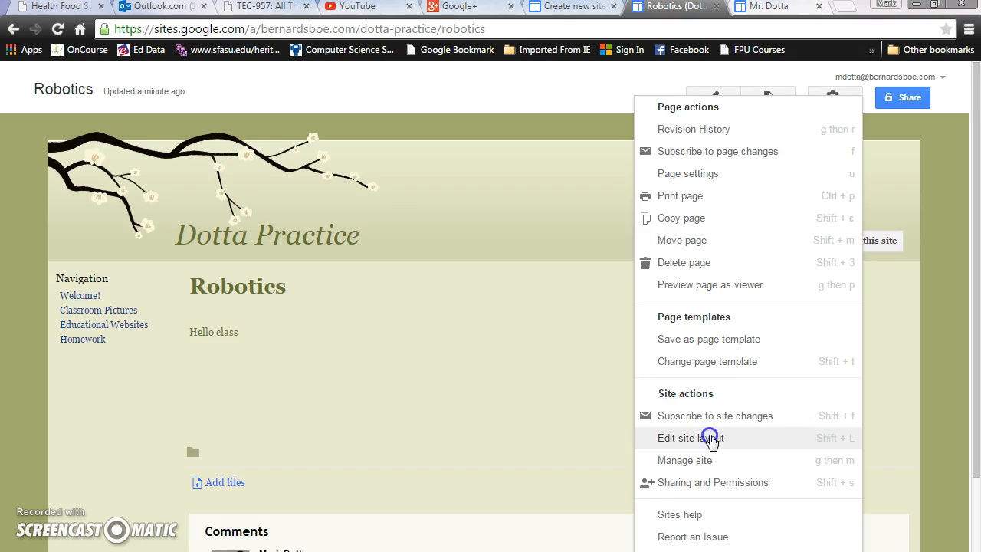
pyautogui.click(712, 439)
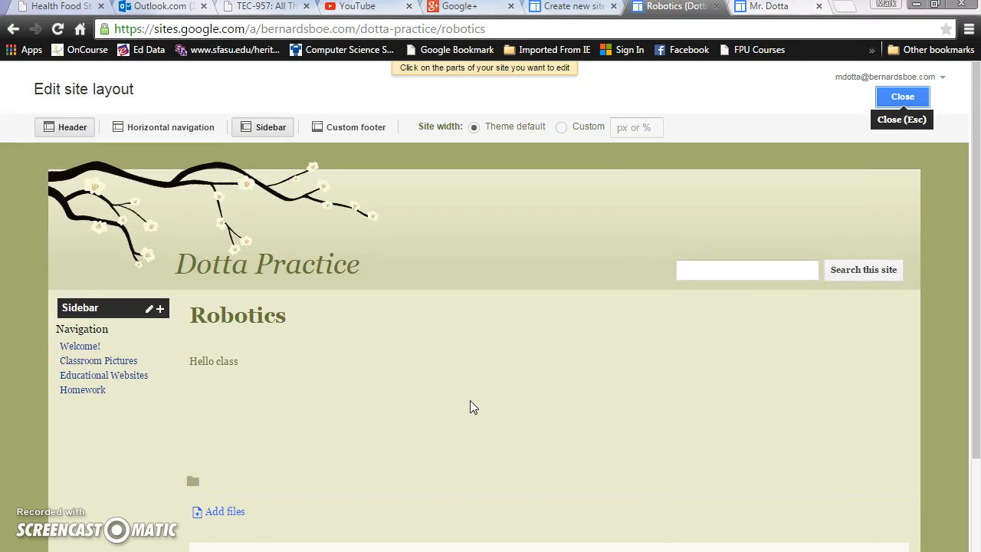
pyautogui.moveTo(123, 328)
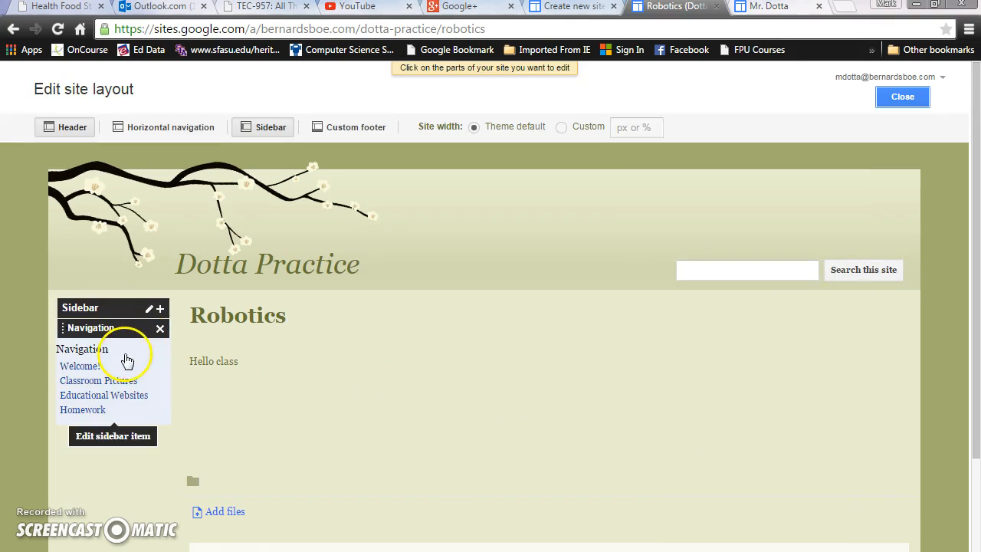
pyautogui.click(124, 331)
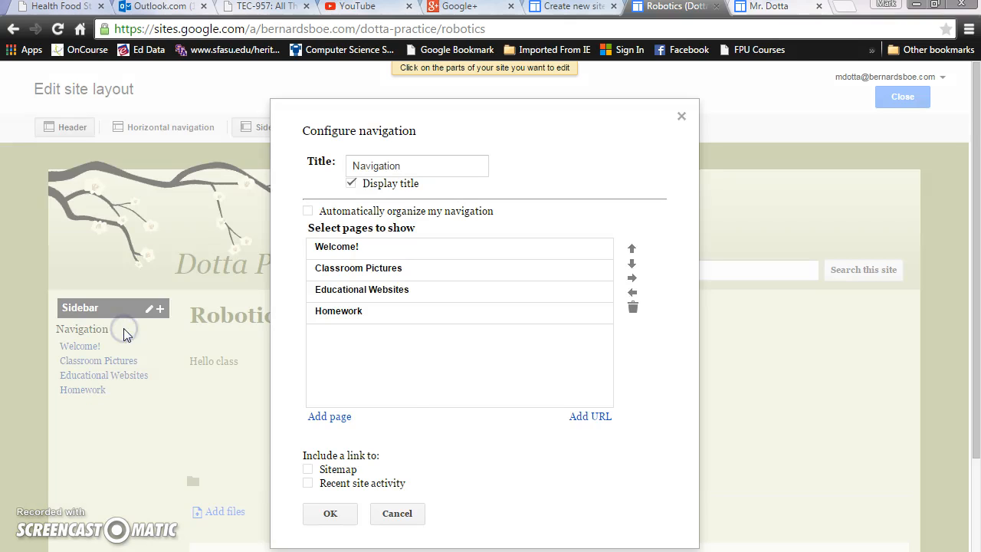
# Step: Add the Robotics page to the end of the sidebar navigation list, apply it and close the site layout editor
pyautogui.click(329, 416)
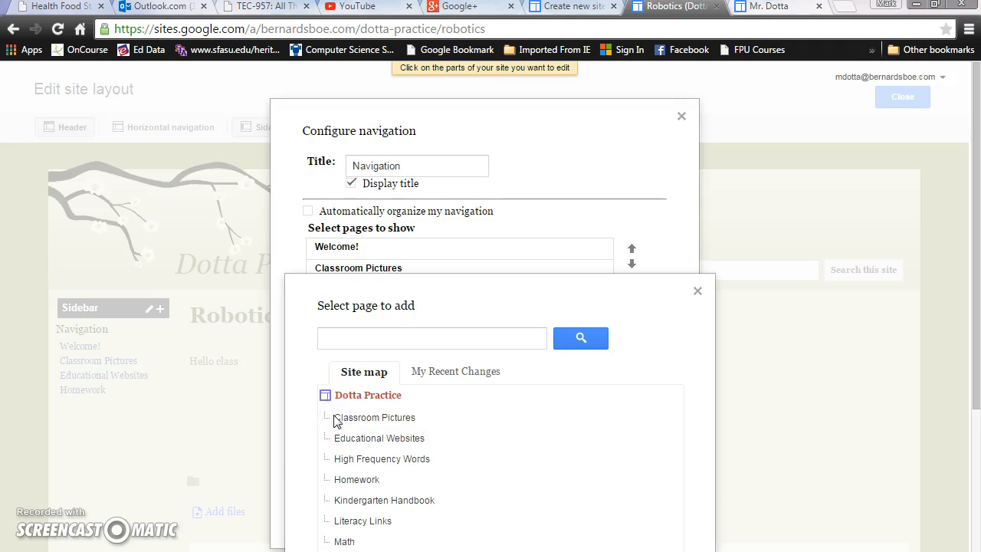
pyautogui.scroll(-2, 464, 426)
pyautogui.scroll(-1, 465, 429)
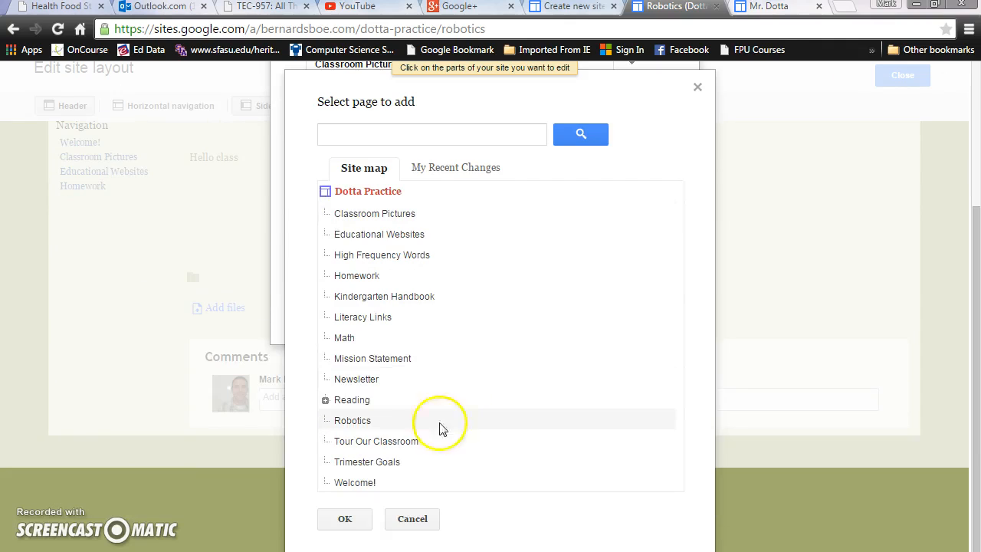
pyautogui.click(351, 421)
pyautogui.click(353, 423)
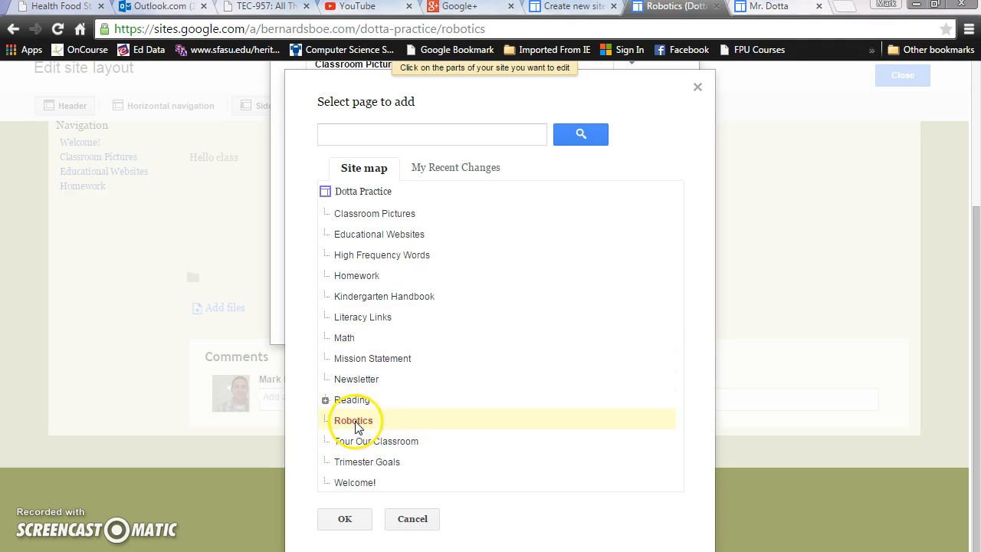
pyautogui.click(345, 518)
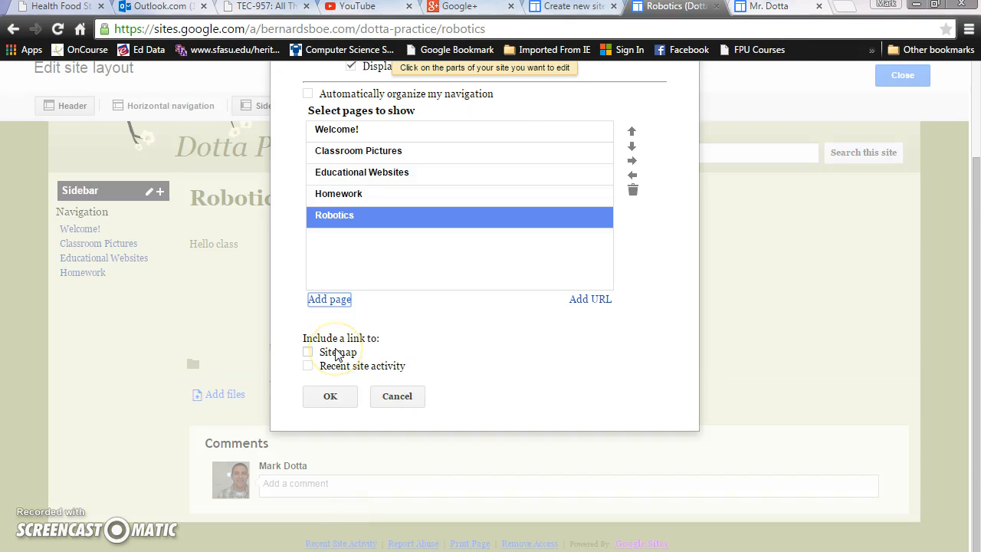
pyautogui.click(330, 396)
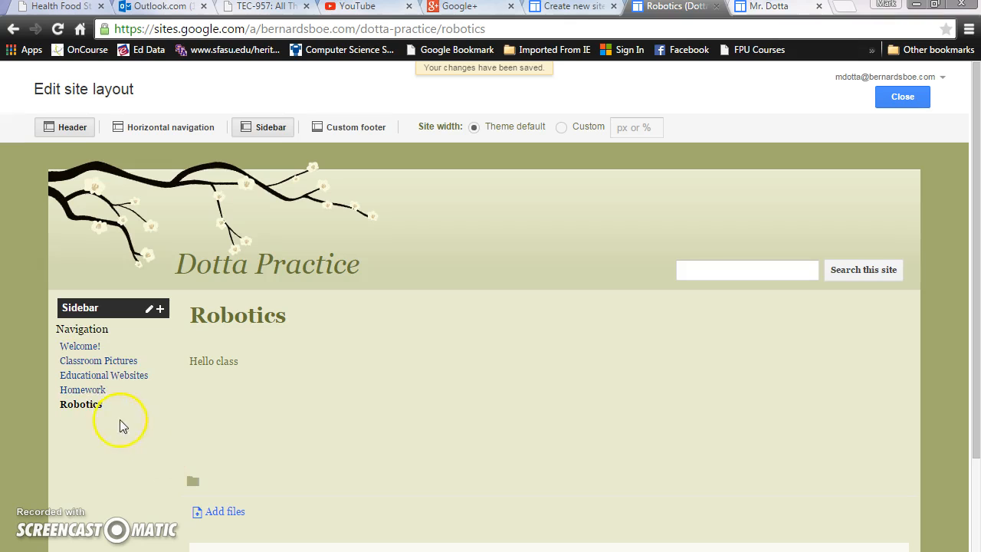
pyautogui.click(79, 408)
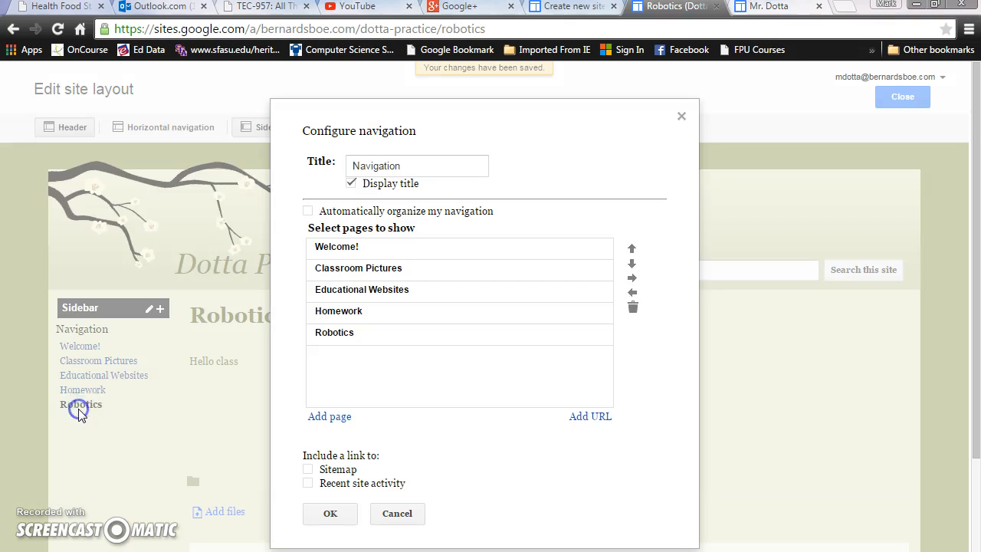
pyautogui.click(398, 514)
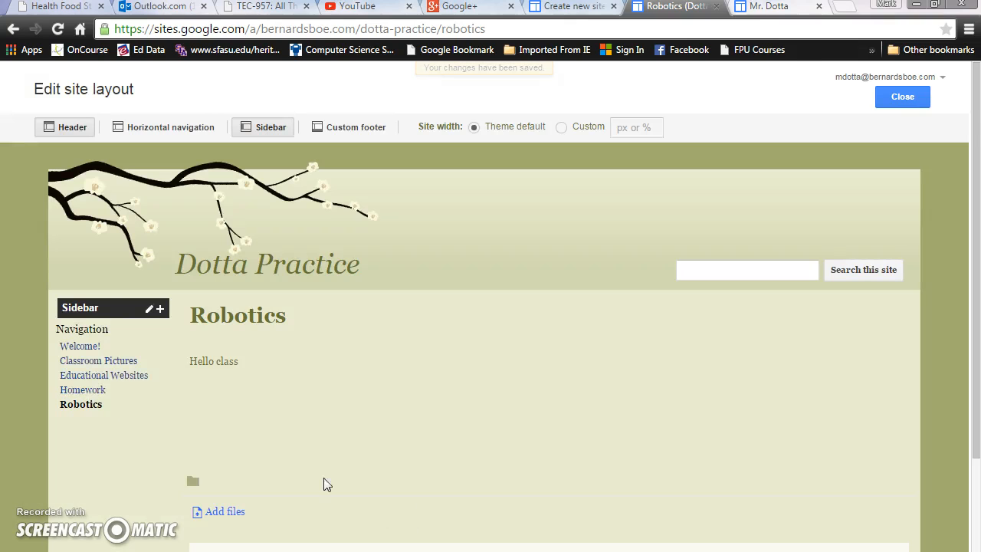
pyautogui.click(901, 97)
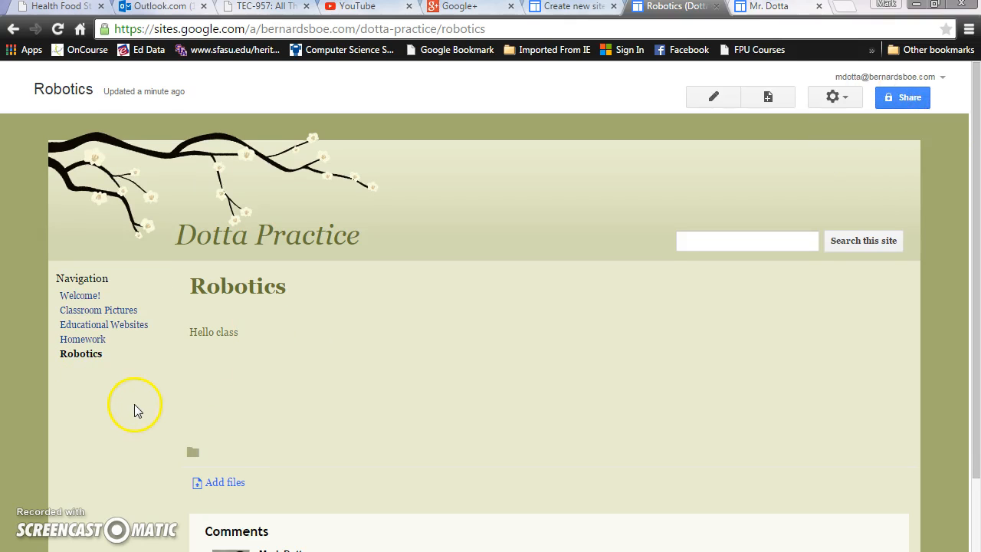
# Step: Browse the Homework, Educational Websites and Welcome! pages through the site's navigation links
pyautogui.click(82, 341)
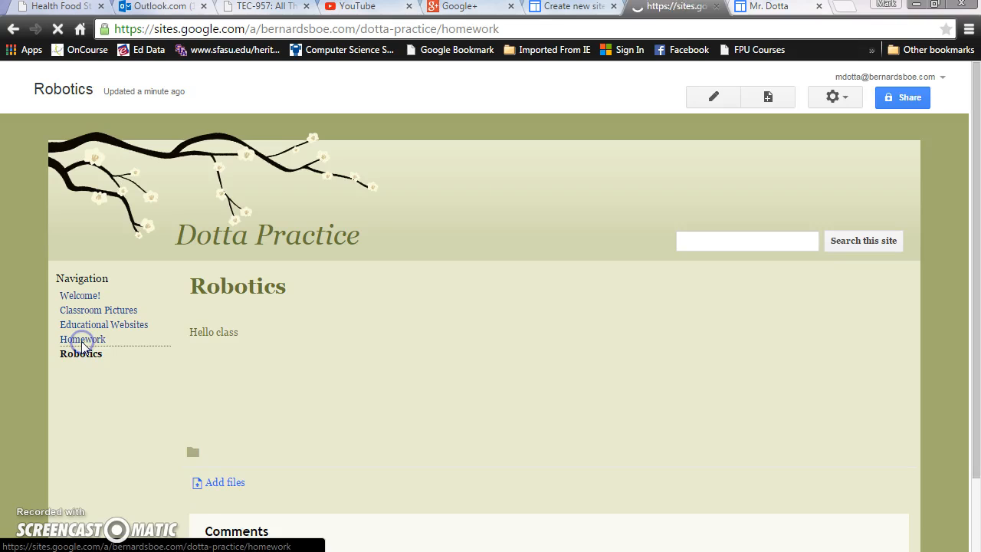
pyautogui.click(80, 325)
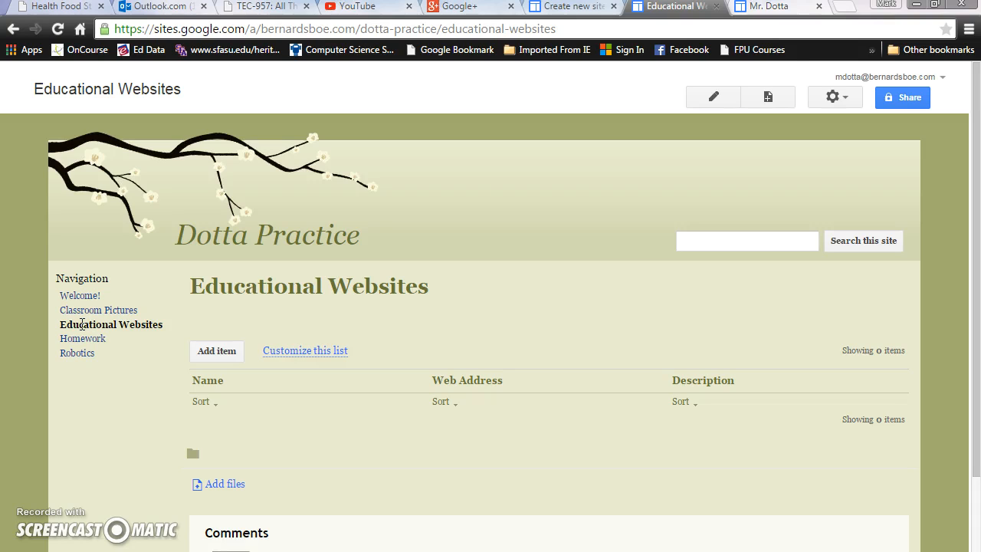
pyautogui.click(78, 300)
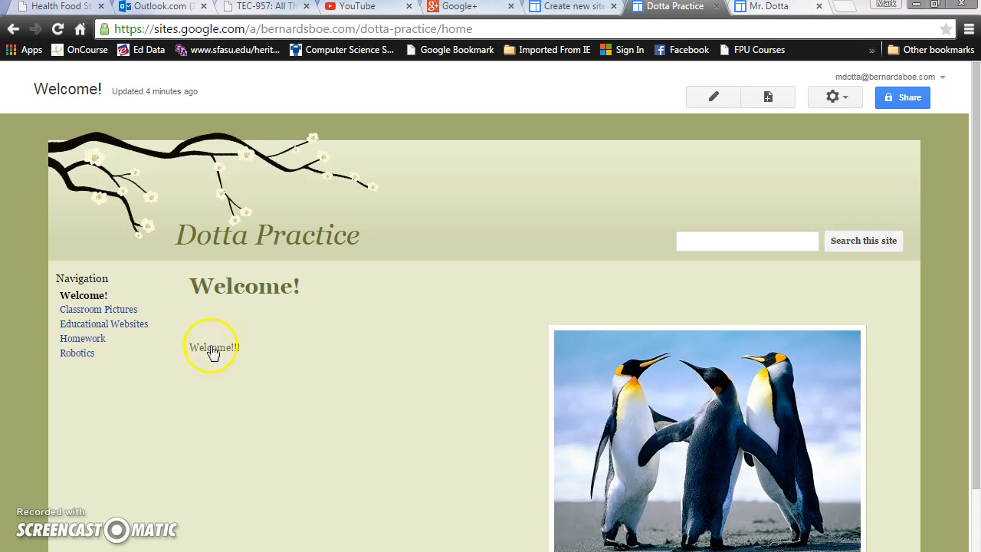
pyautogui.click(832, 96)
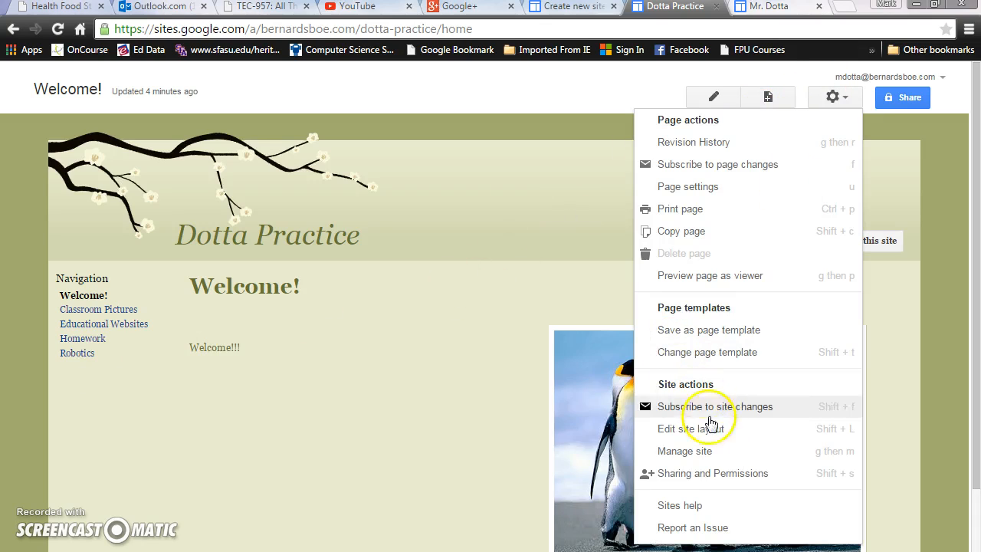
pyautogui.click(682, 428)
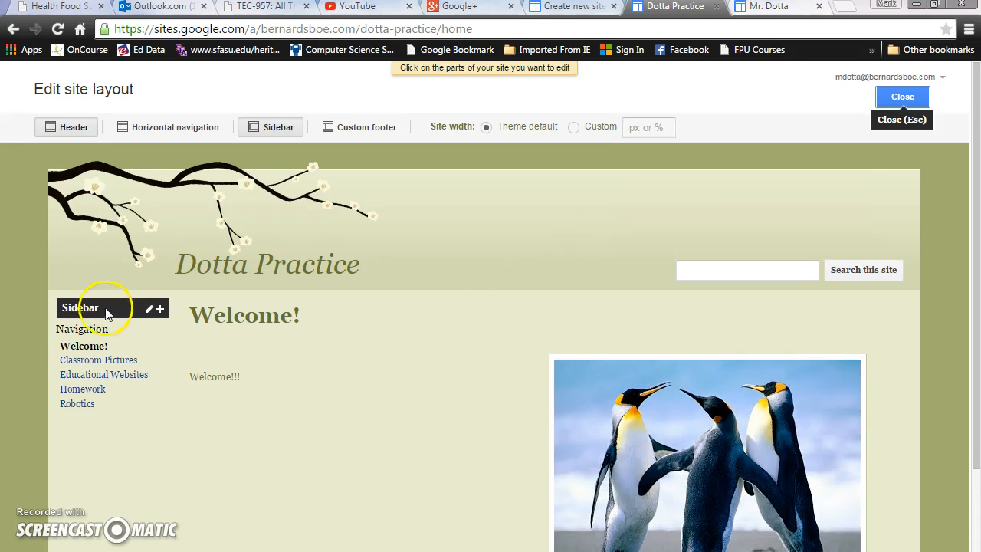
pyautogui.click(125, 331)
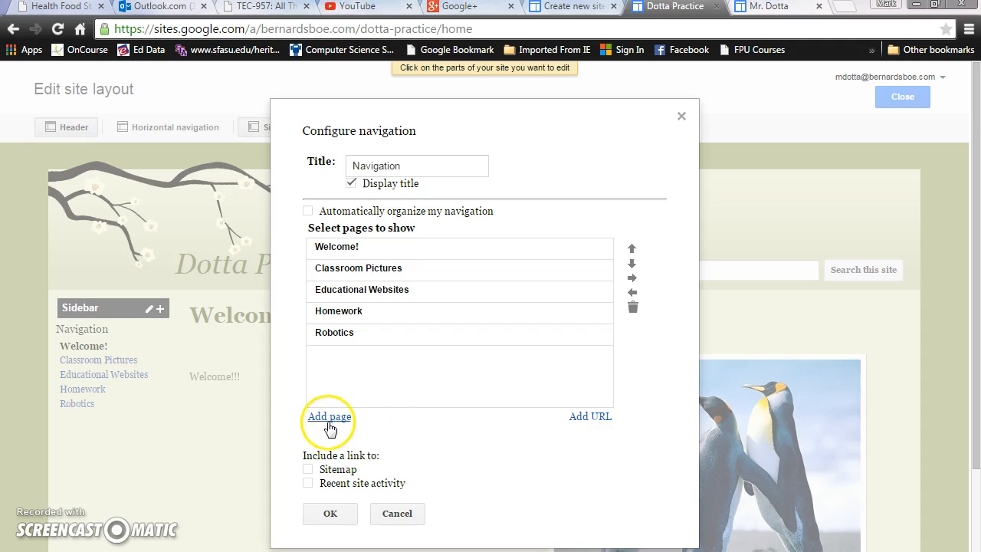
pyautogui.click(590, 420)
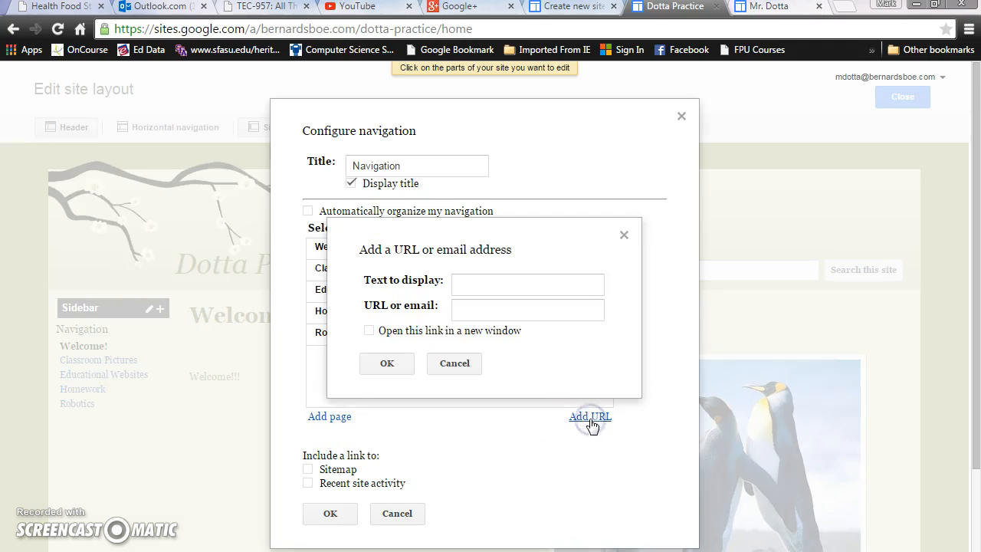
pyautogui.click(503, 289)
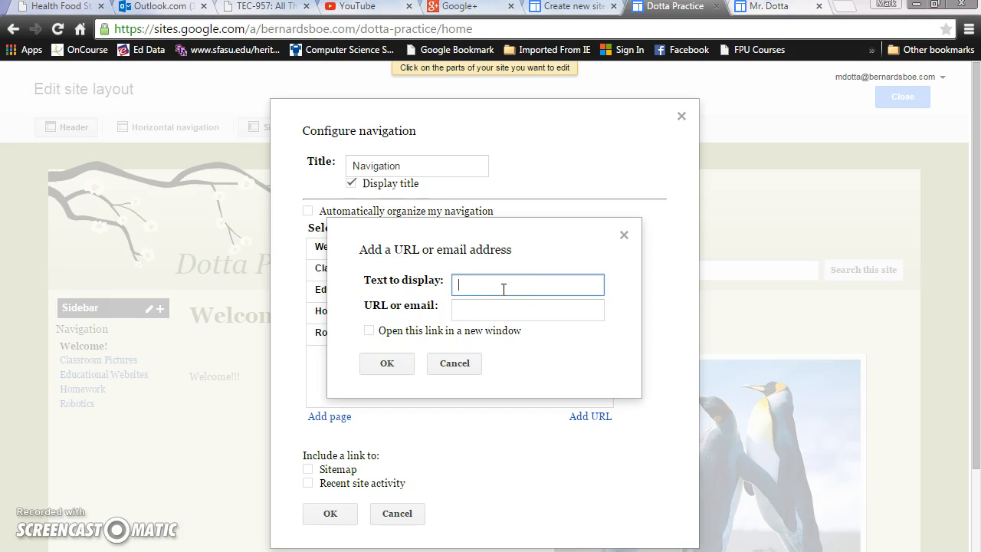
pyautogui.write('YouTube')
pyautogui.click(462, 309)
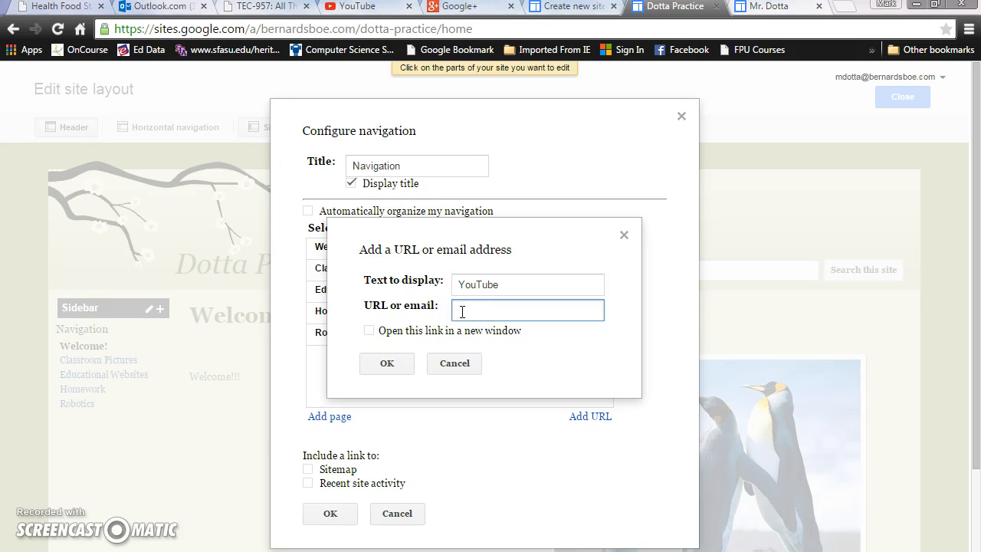
pyautogui.write('www.youtube.com')
pyautogui.click(386, 362)
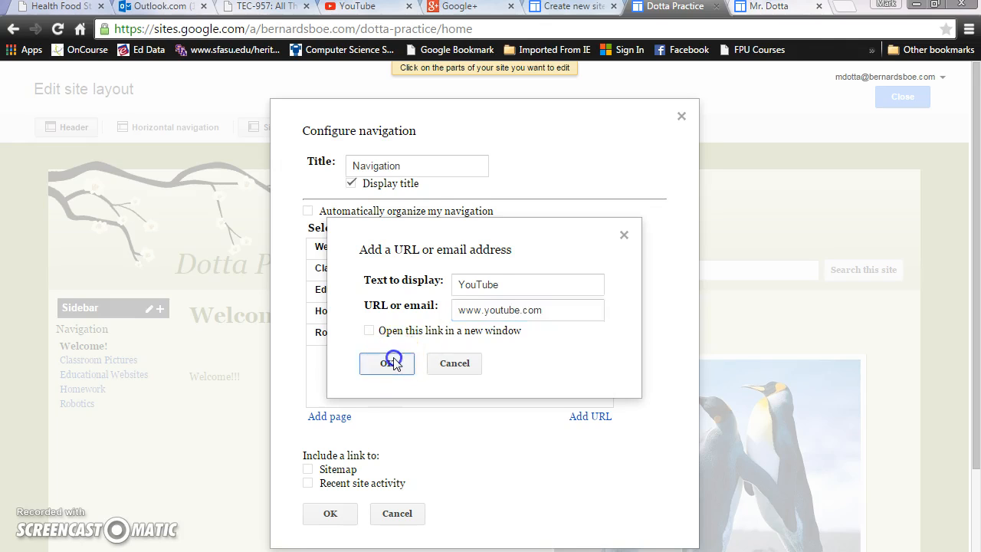
pyautogui.click(344, 515)
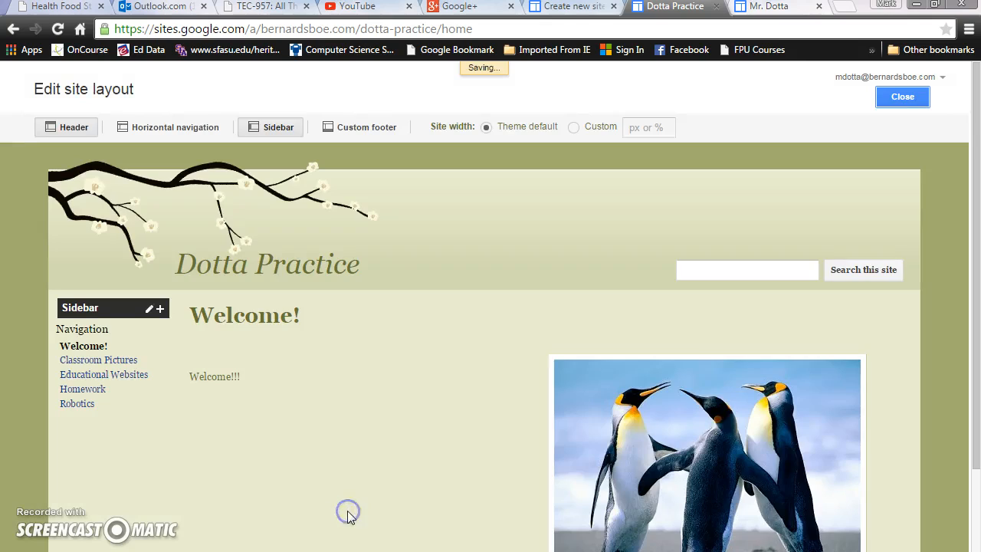
# Step: Review the updated layout of the Welcome! page and close the site layout editor
pyautogui.moveTo(77, 439)
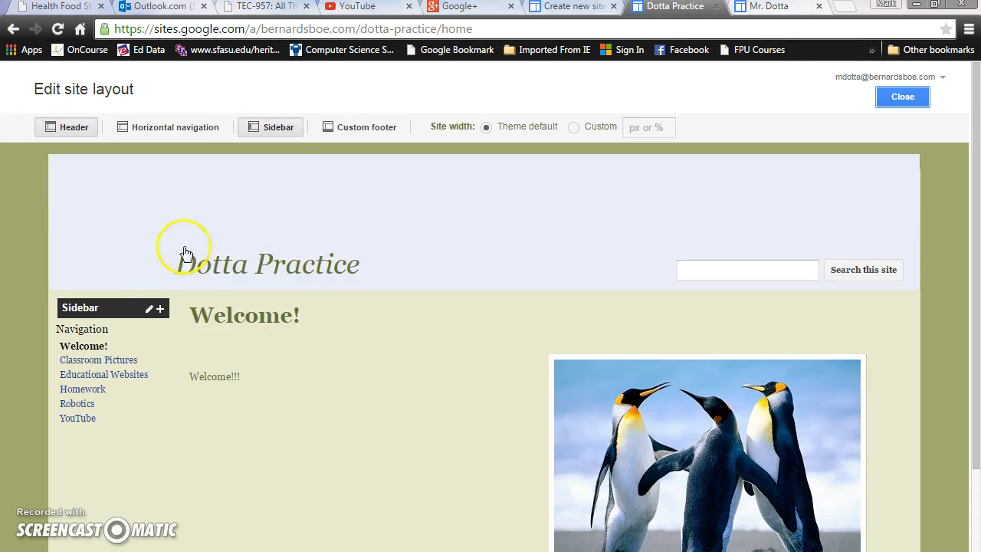
pyautogui.scroll(-2, 396, 406)
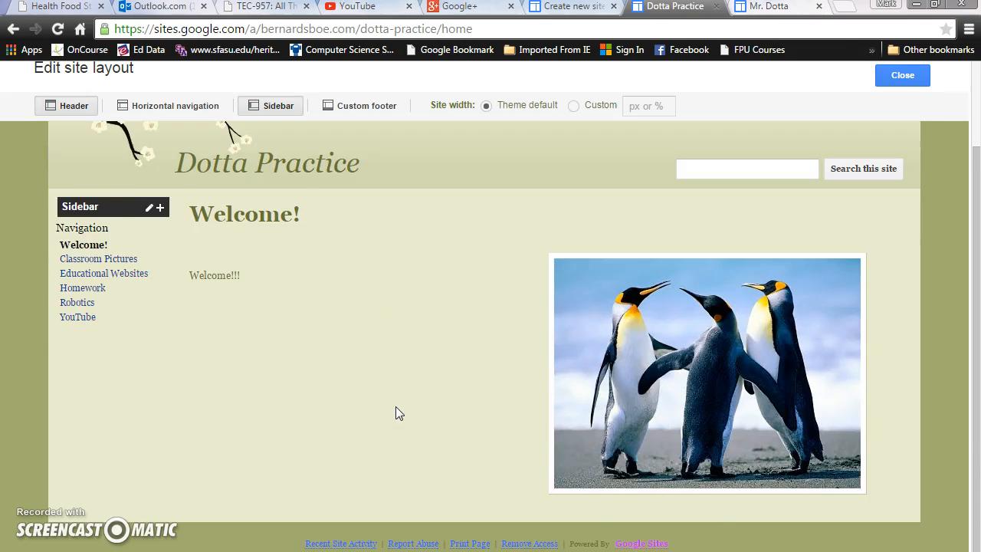
pyautogui.scroll(2, 396, 412)
pyautogui.scroll(-2, 395, 412)
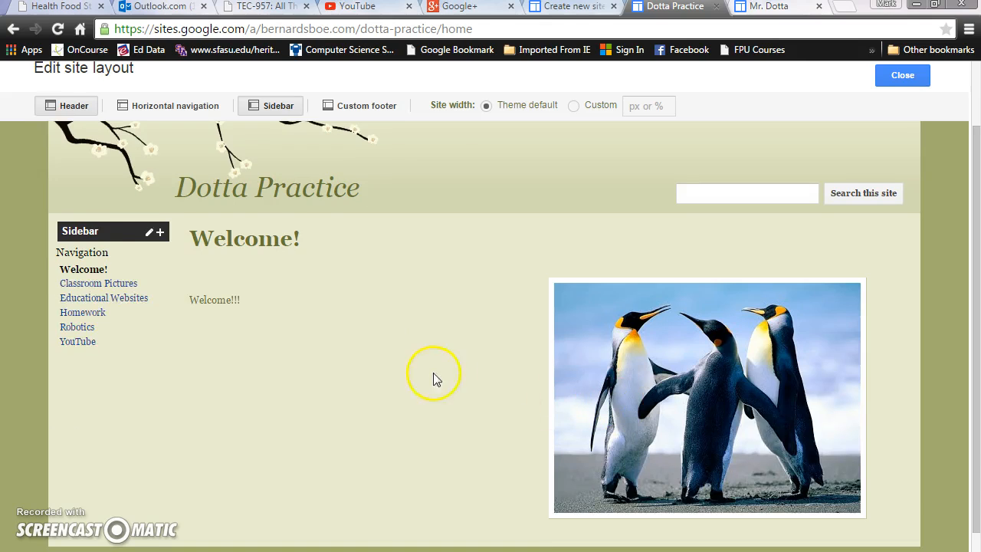
pyautogui.click(903, 76)
pyautogui.scroll(1, 336, 290)
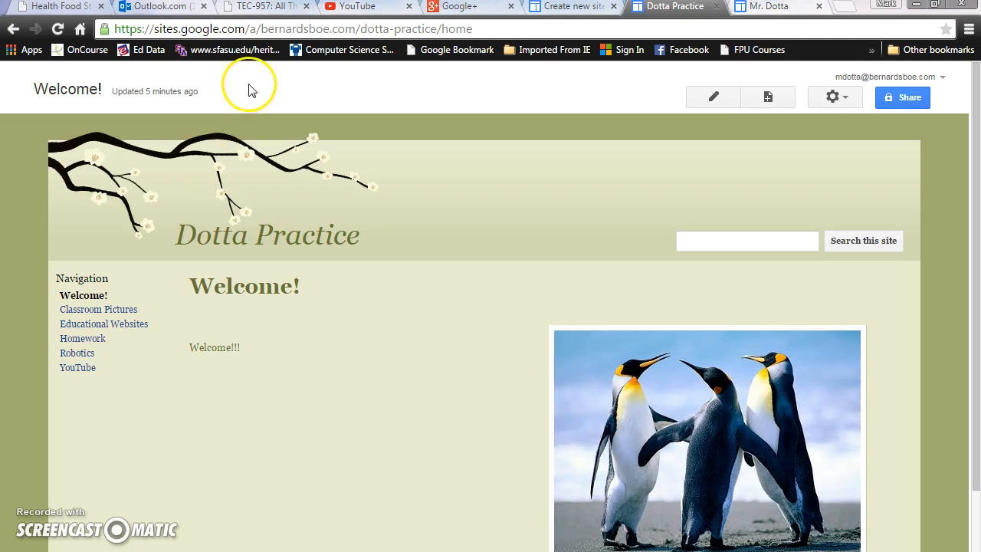
pyautogui.click(713, 98)
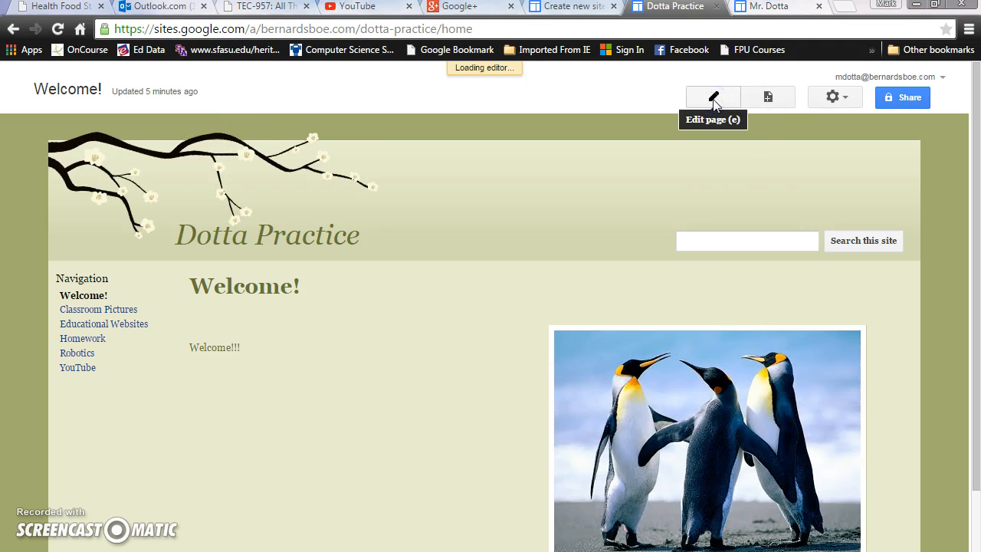
pyautogui.click(268, 385)
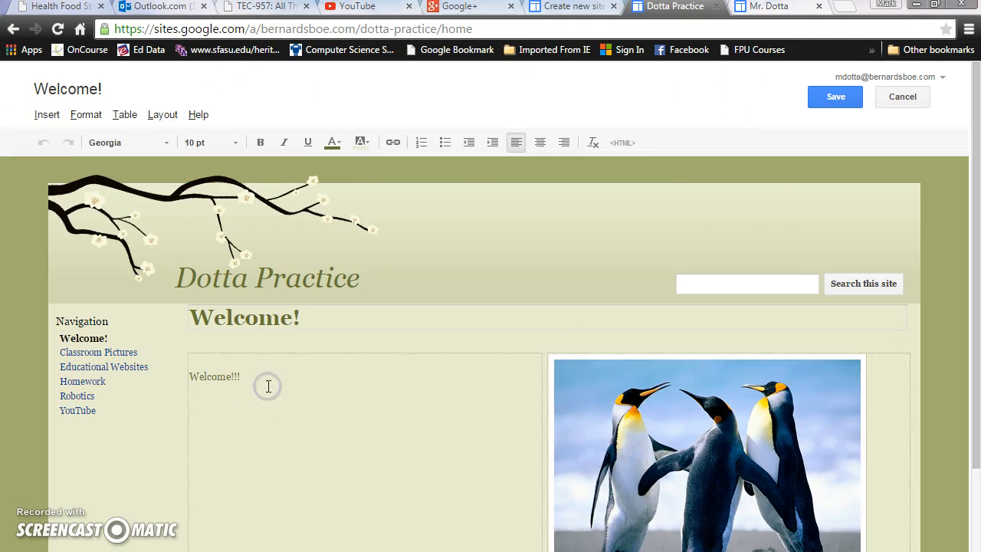
pyautogui.click(42, 114)
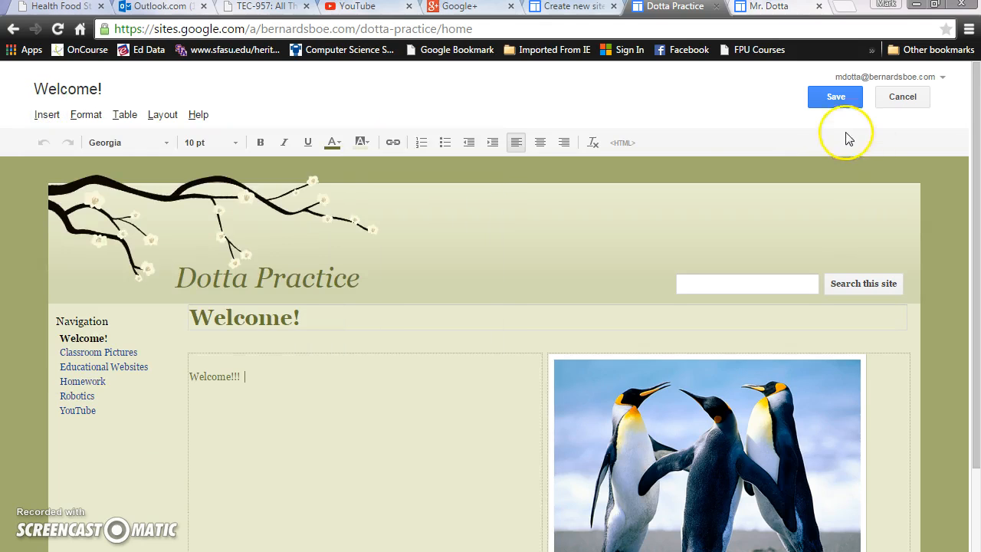
pyautogui.click(896, 97)
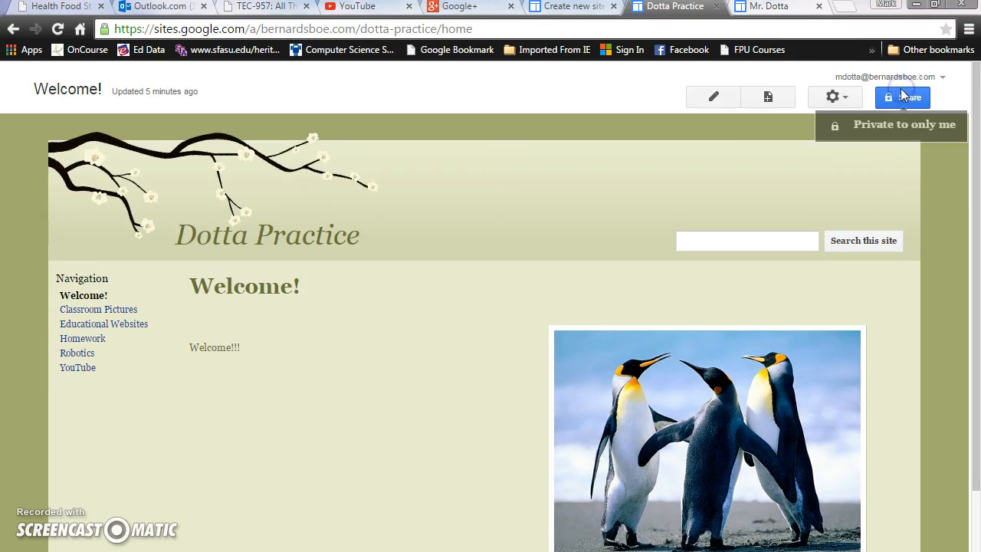
# Step: Open the Welcome! page for editing, examine the insertable content including the Drive item types, and cancel the edit
pyautogui.click(724, 99)
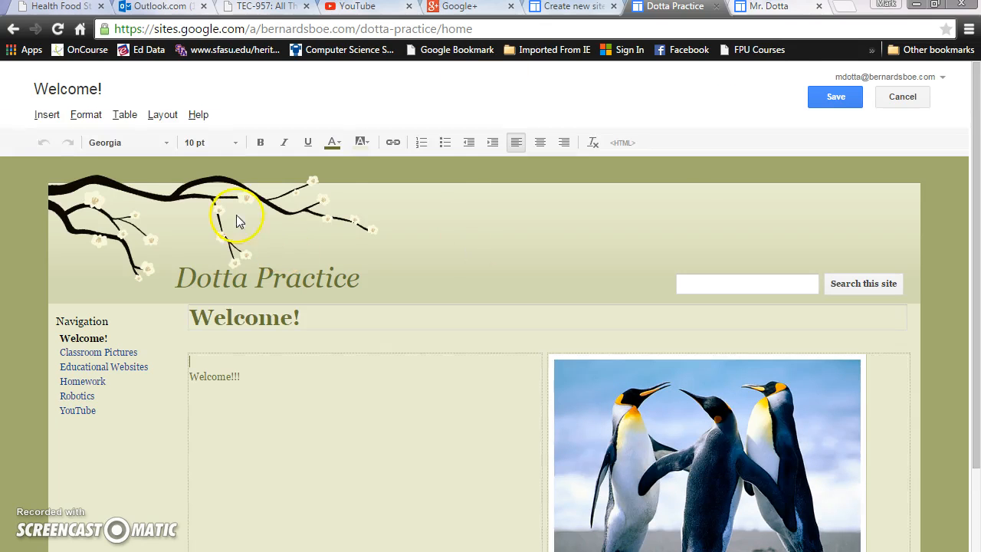
pyautogui.click(38, 114)
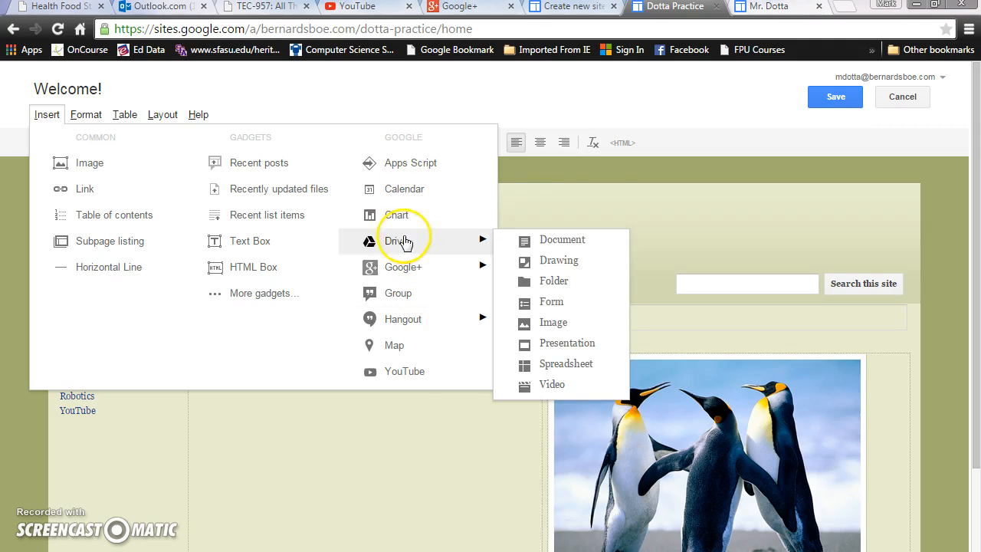
pyautogui.click(546, 177)
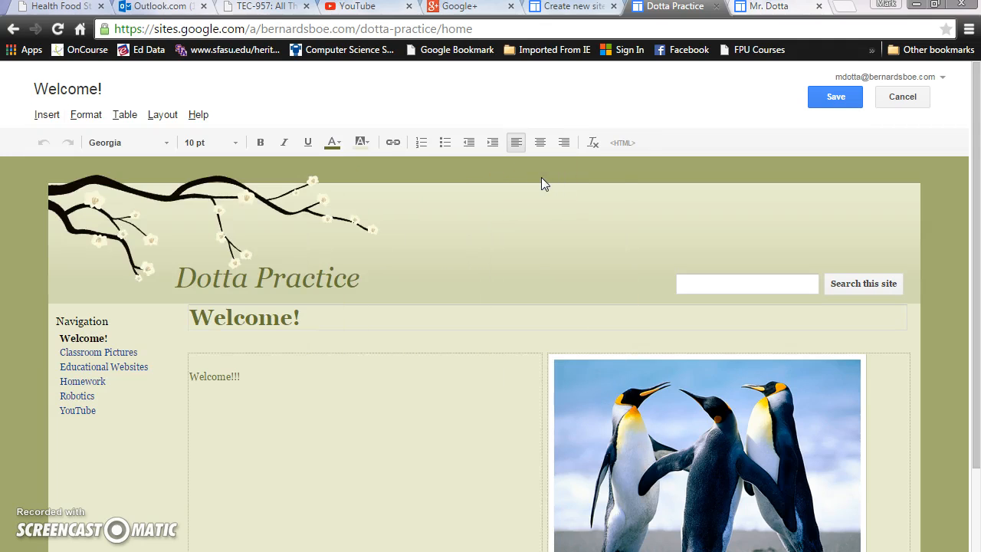
pyautogui.click(236, 403)
pyautogui.click(193, 361)
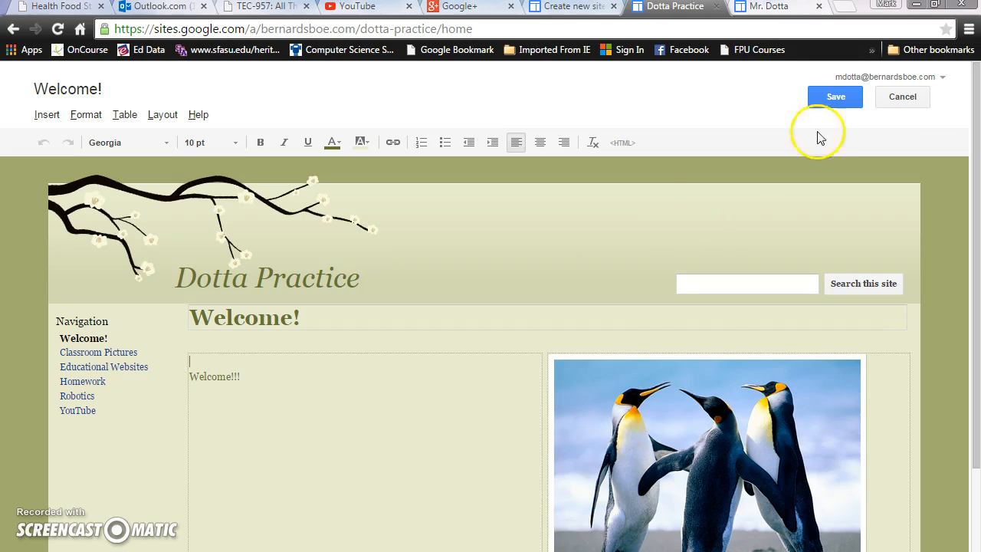
pyautogui.click(886, 98)
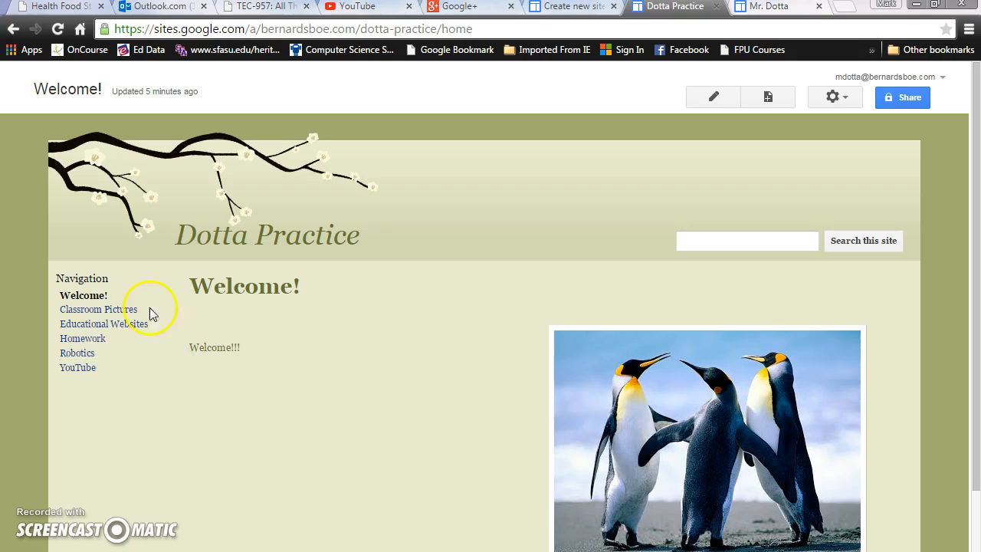
pyautogui.click(256, 333)
pyautogui.scroll(-1, 256, 331)
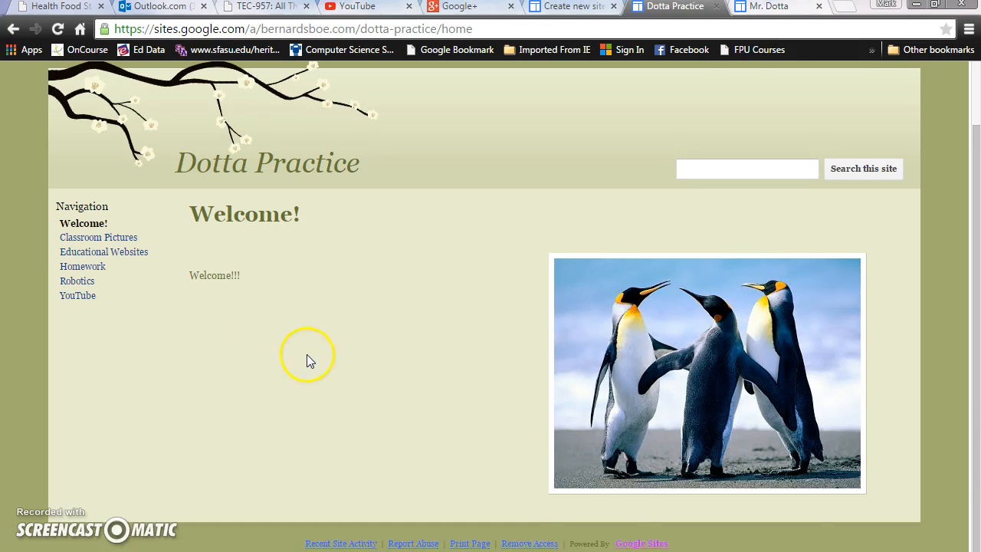
pyautogui.scroll(1, 306, 354)
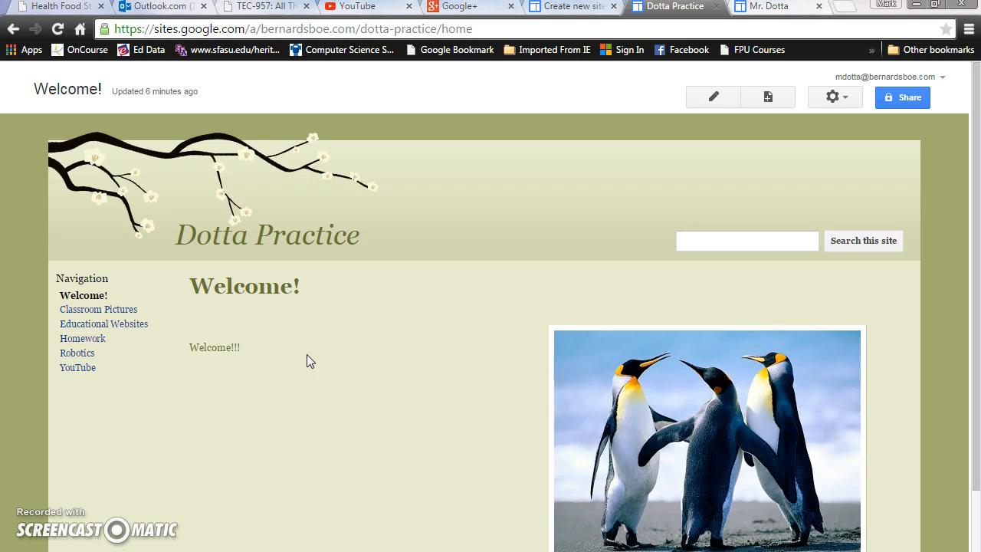
pyautogui.scroll(-1, 307, 357)
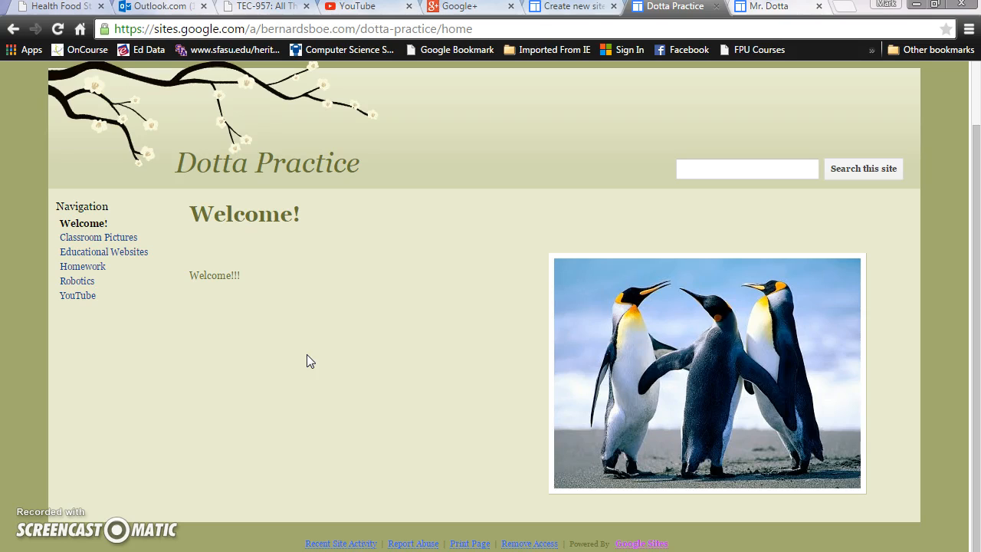
pyautogui.scroll(1, 307, 354)
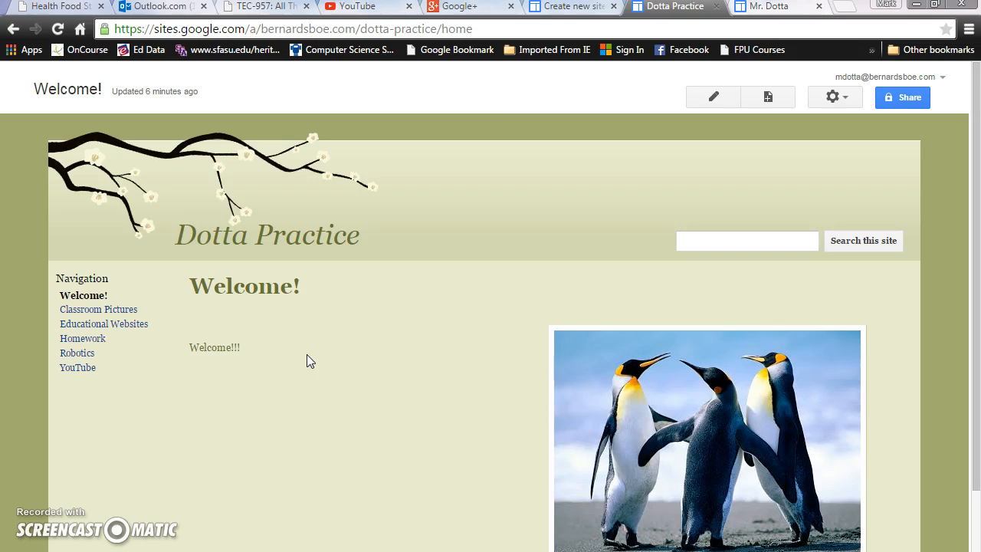